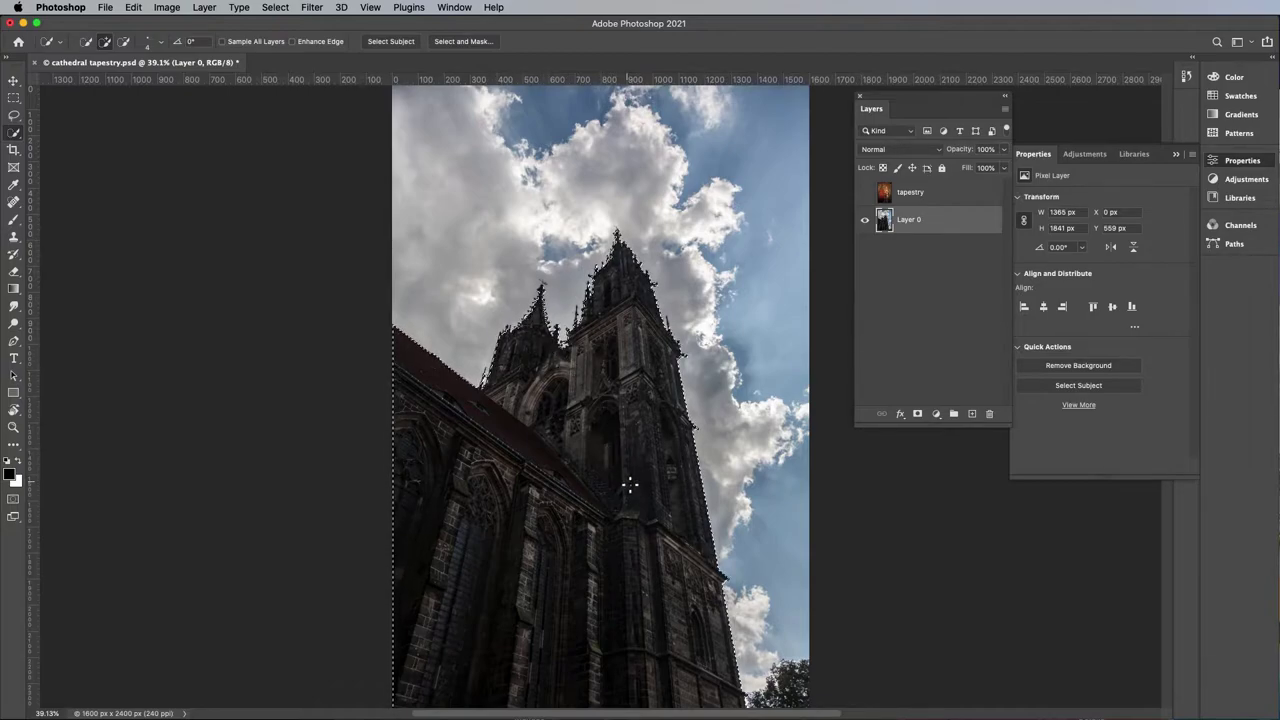
Compare the cathedral selection's black-and-white preview with the original photo around the spires in Select and Mask, and leave without applying
left_click(465, 45)
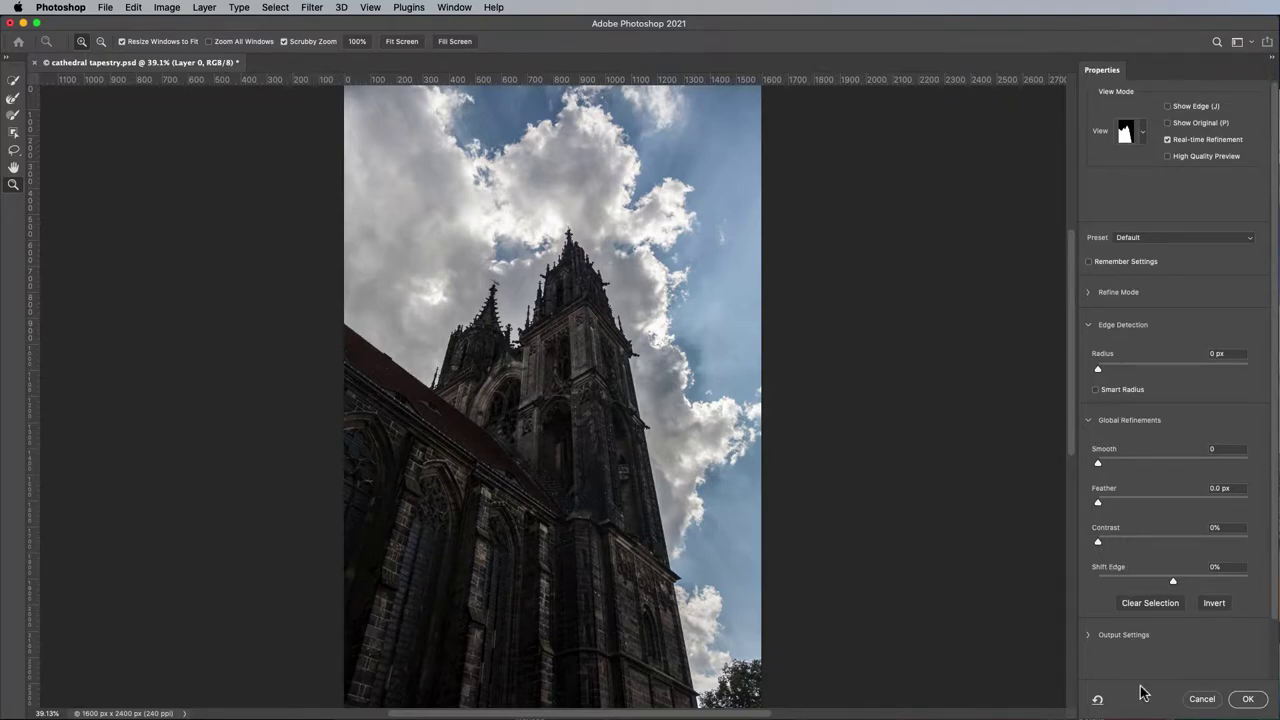
left_click(1097, 701)
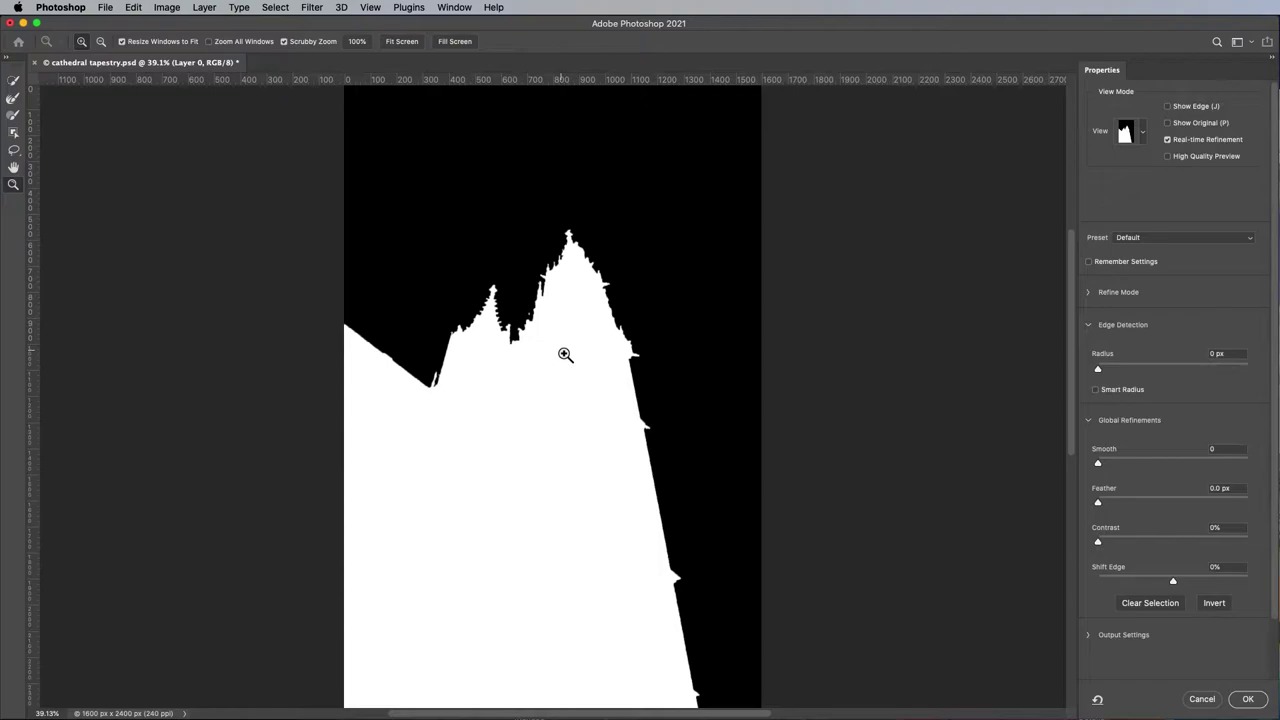
key("x")
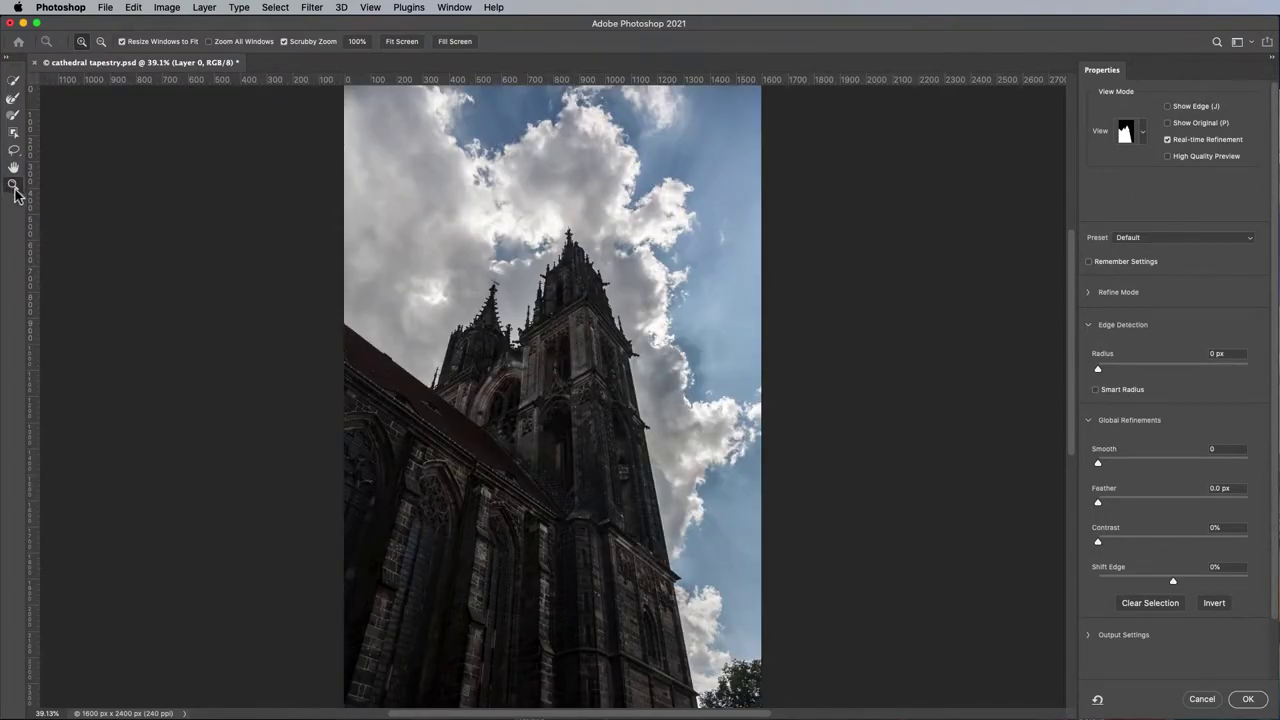
left_click_drag(448, 226, 493, 323)
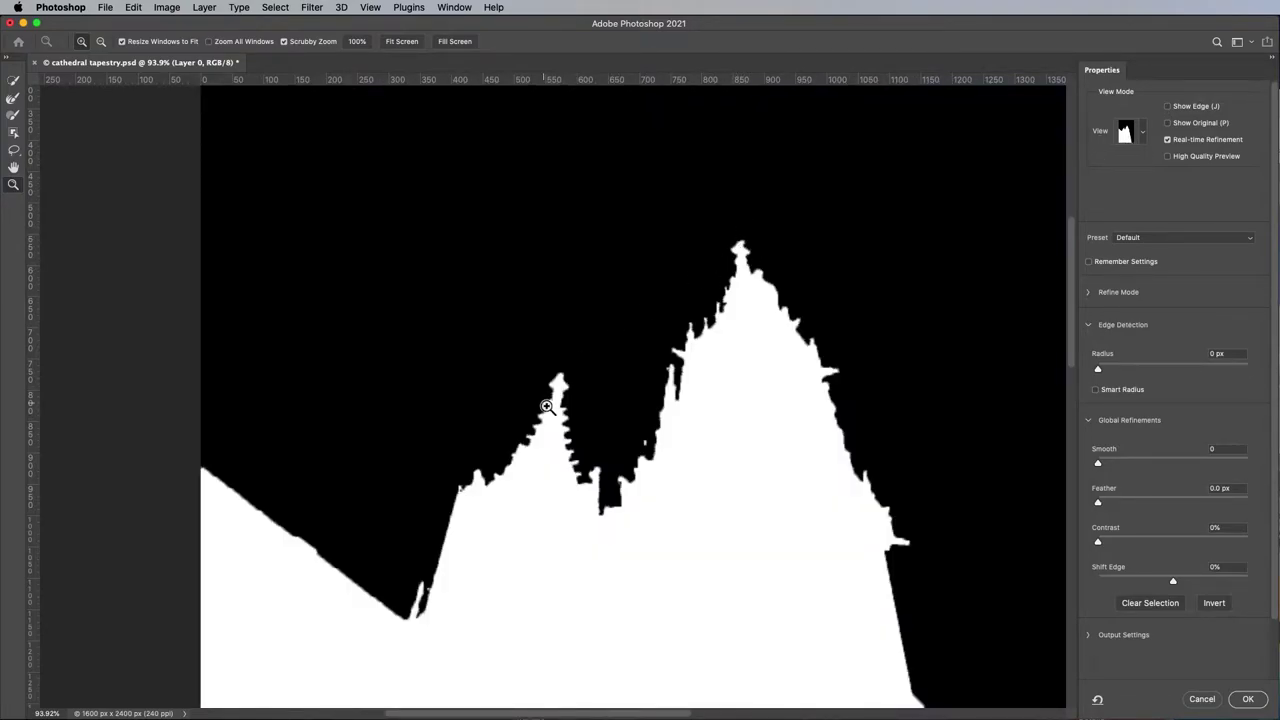
key("x")
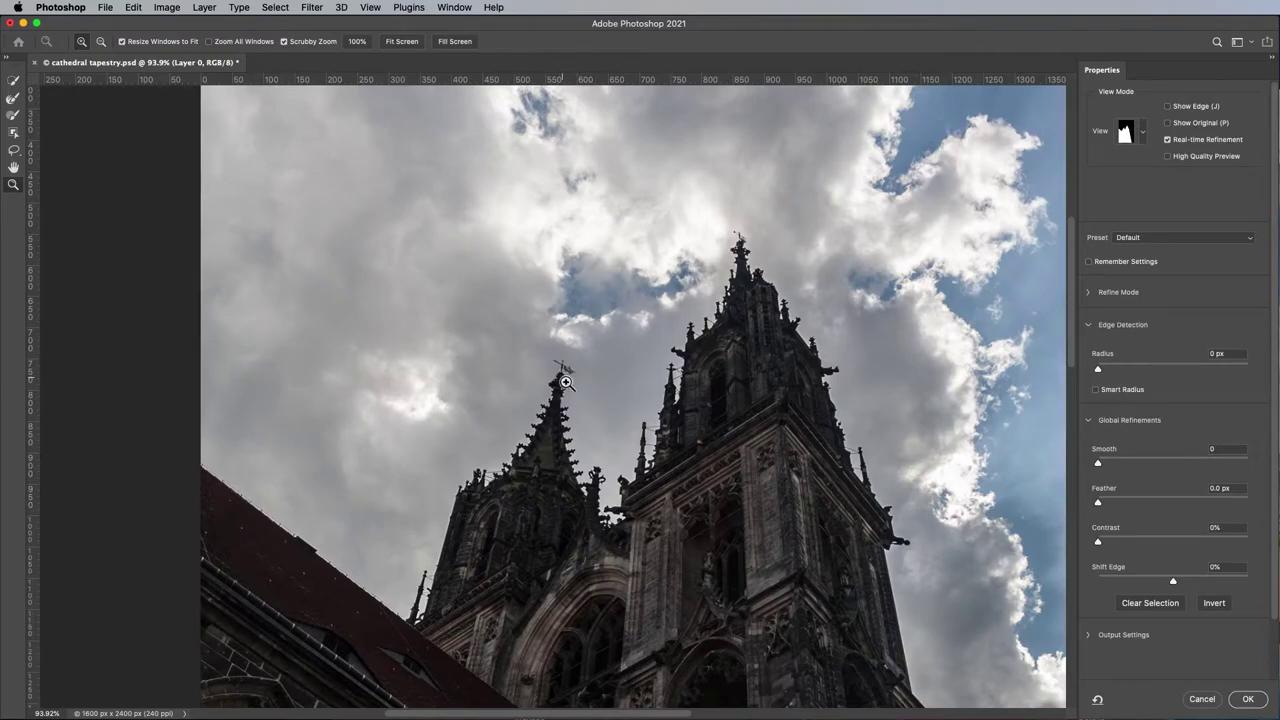
key("x")
key("x")
key("x")
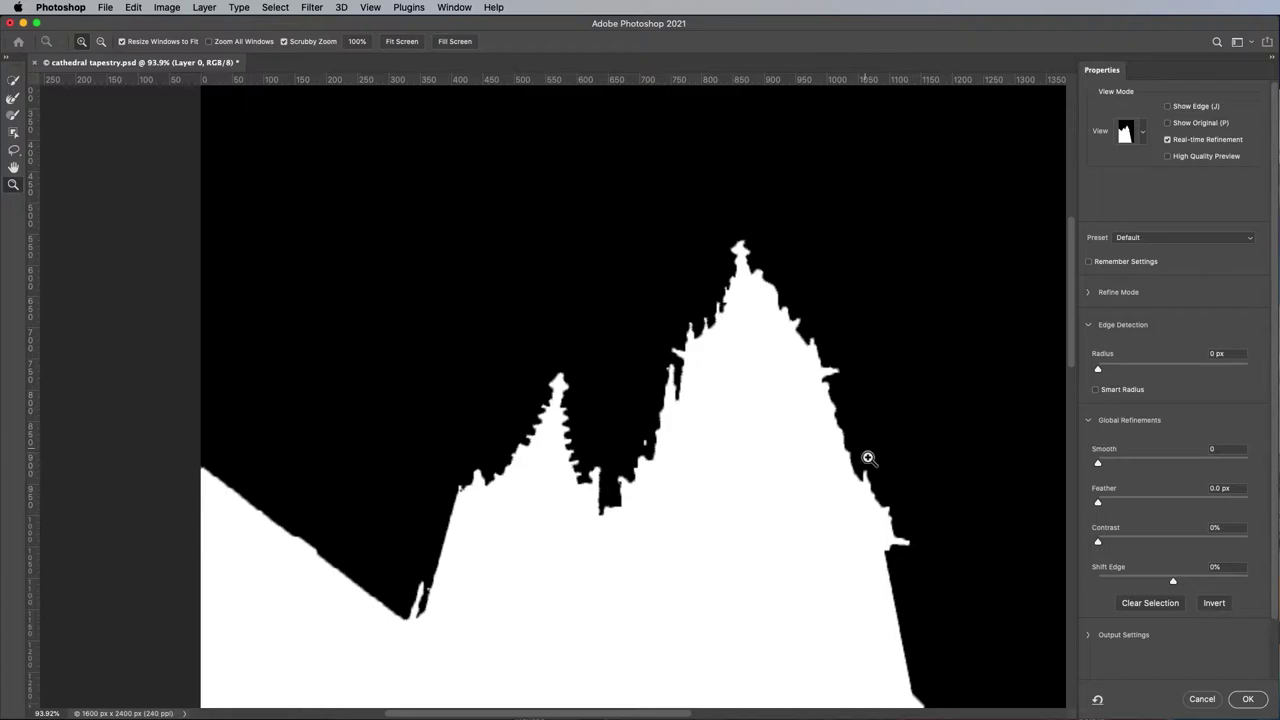
key("x")
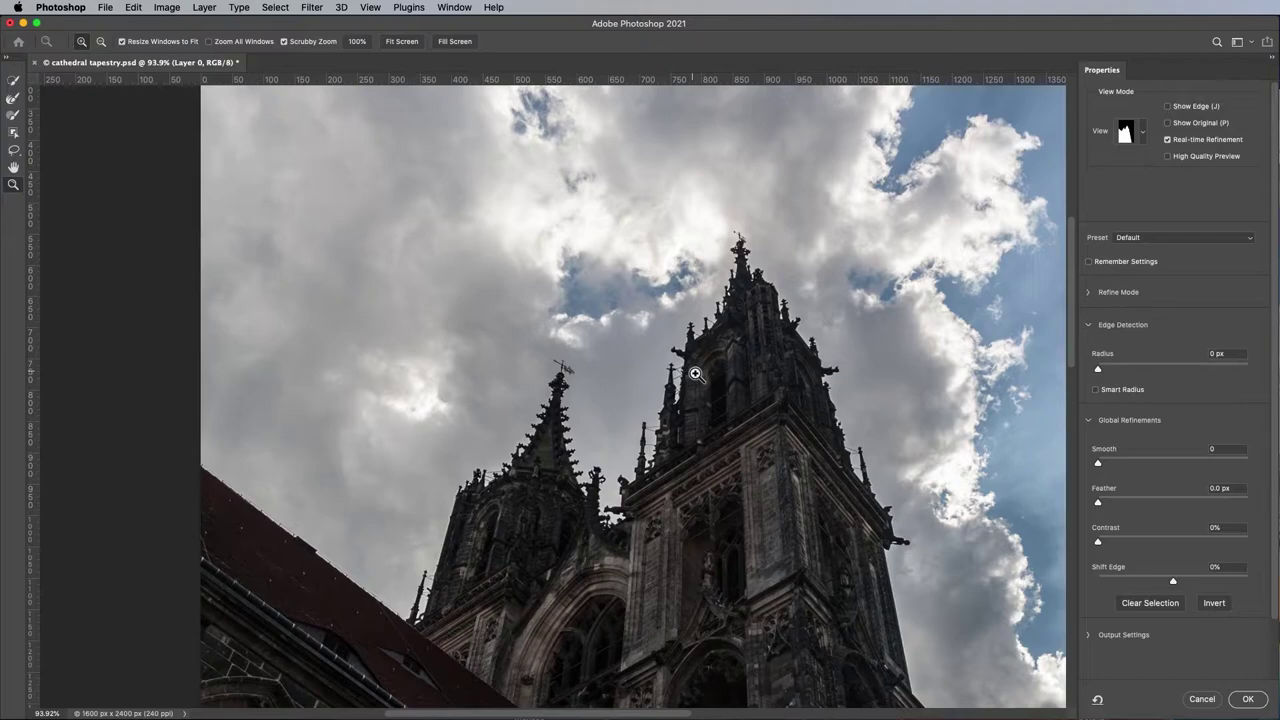
key("x")
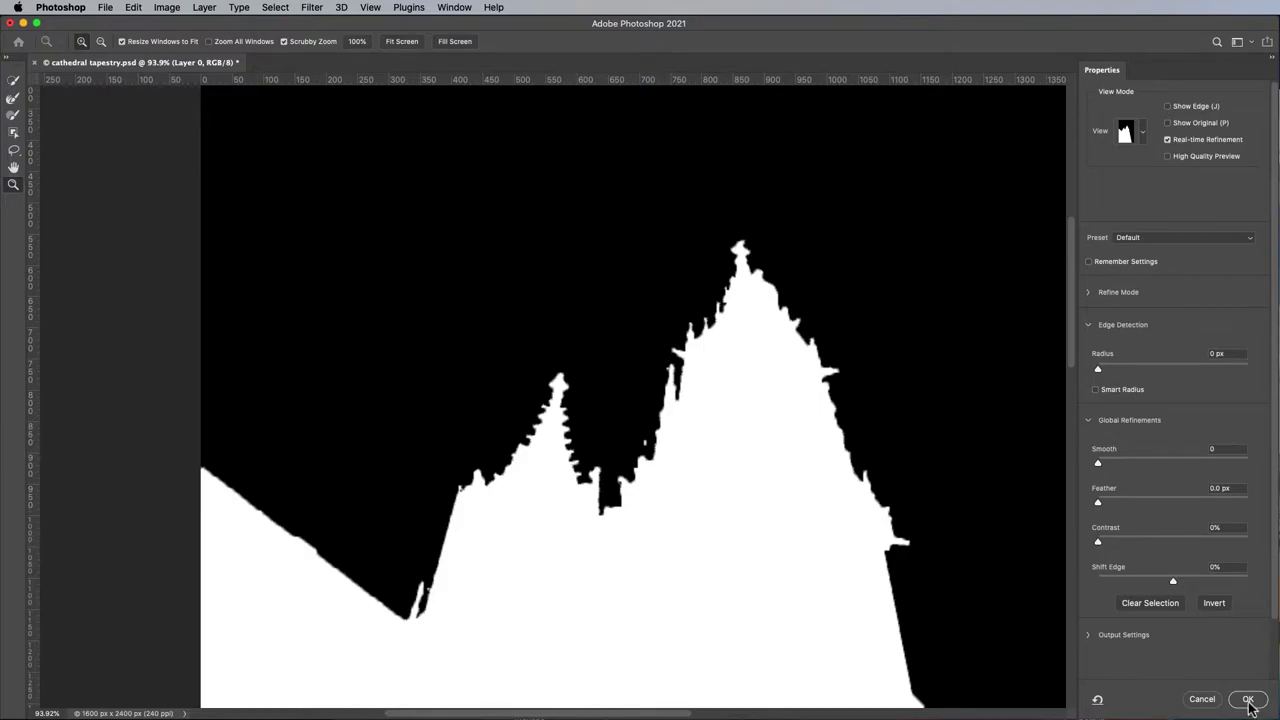
left_click(1202, 699)
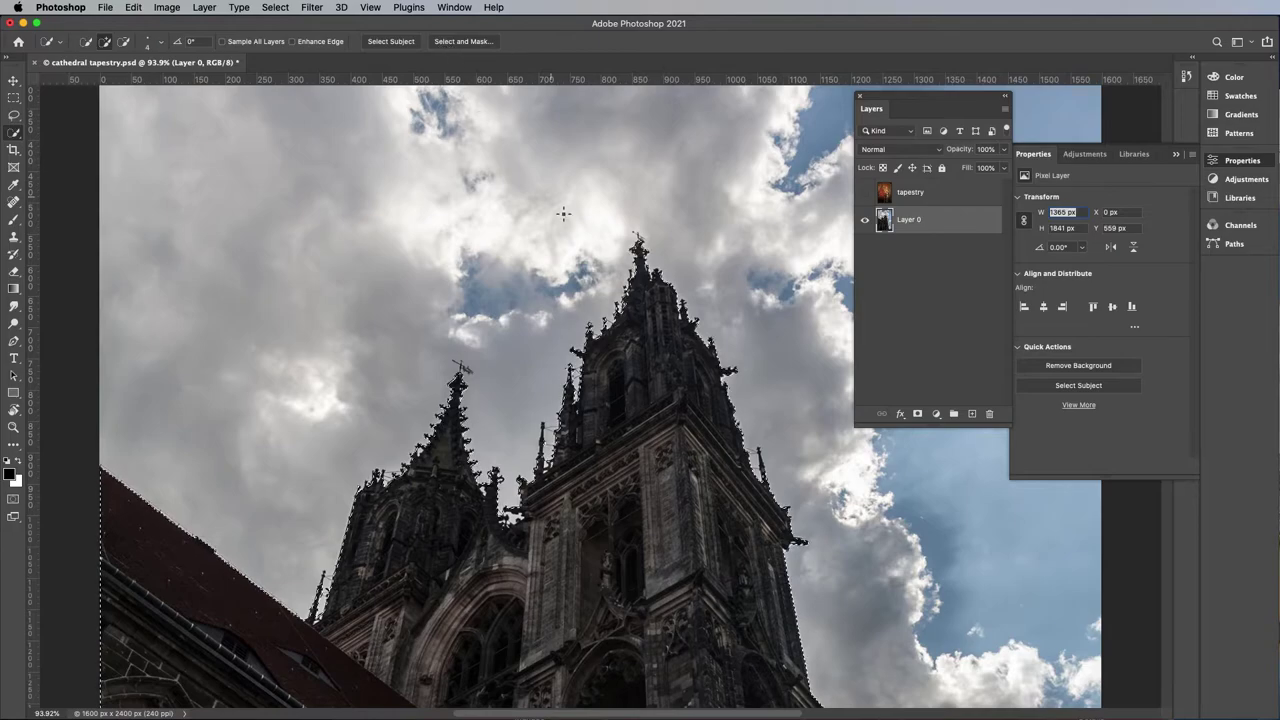
Add a layer mask to Layer 0 from the cathedral selection and open it in Select and Mask
left_click(918, 414)
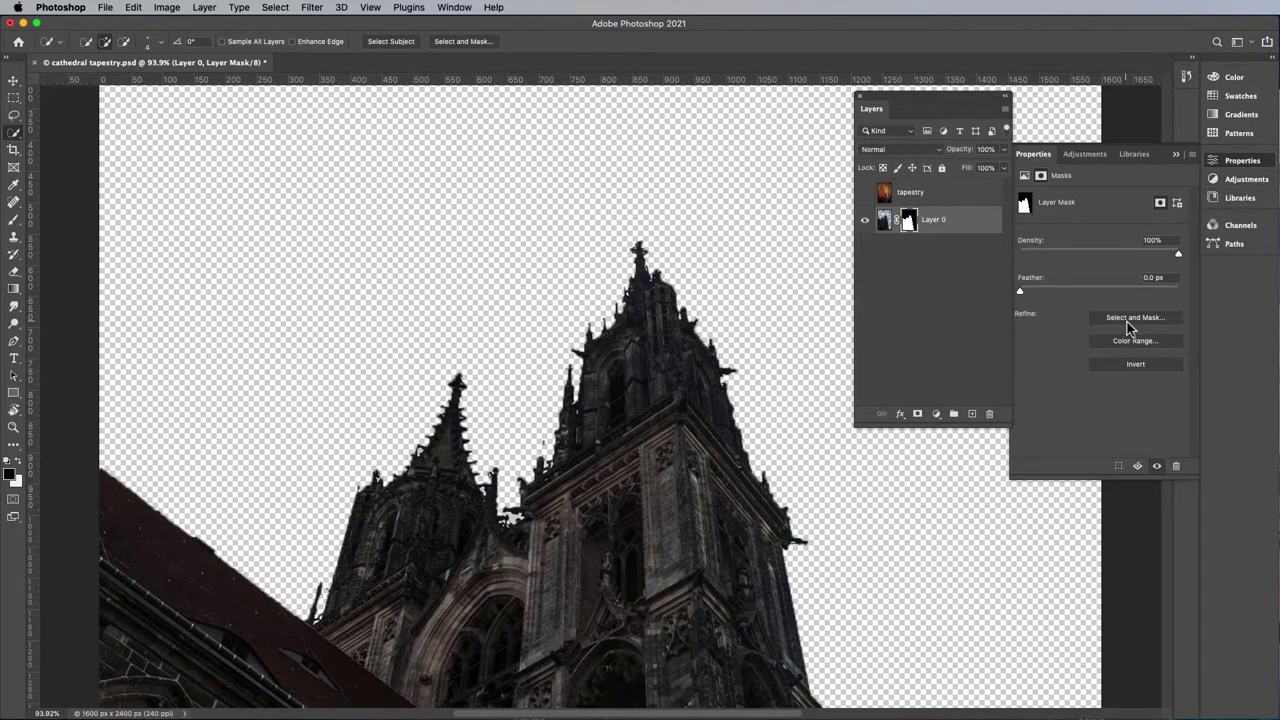
left_click(459, 45)
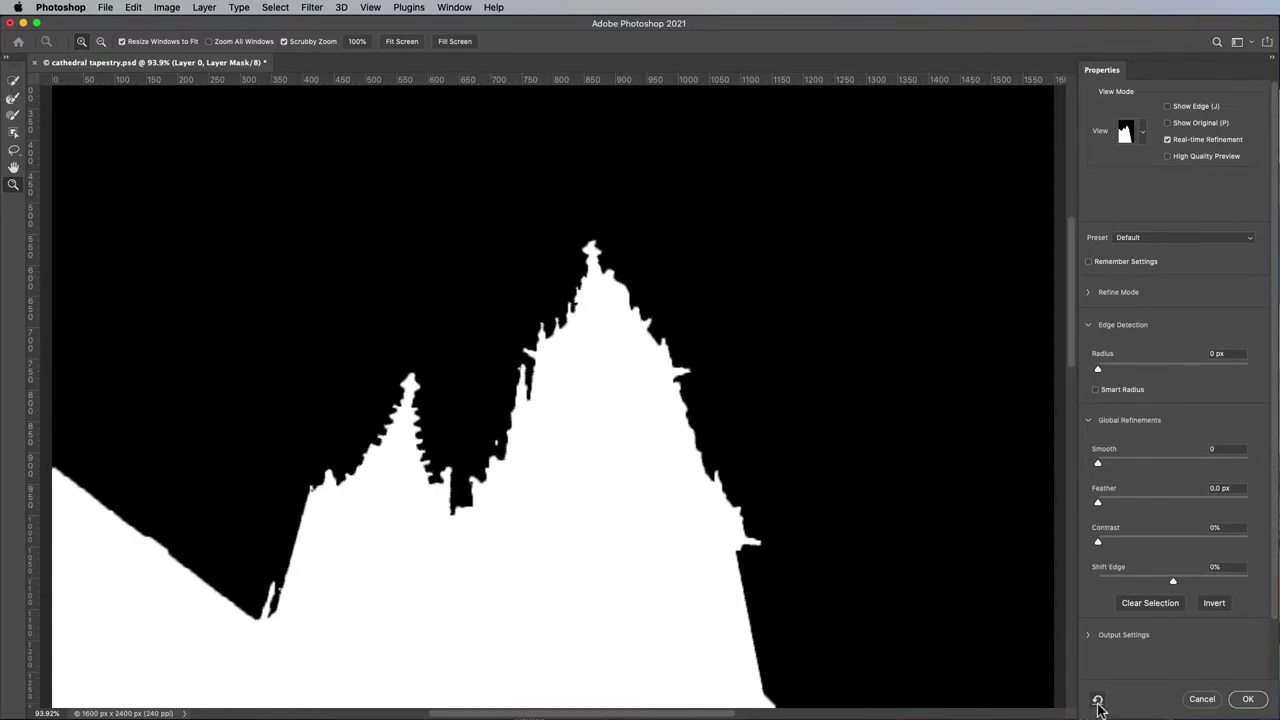
Preview the mask in the different view modes and set the view to Overlay
left_click(1145, 137)
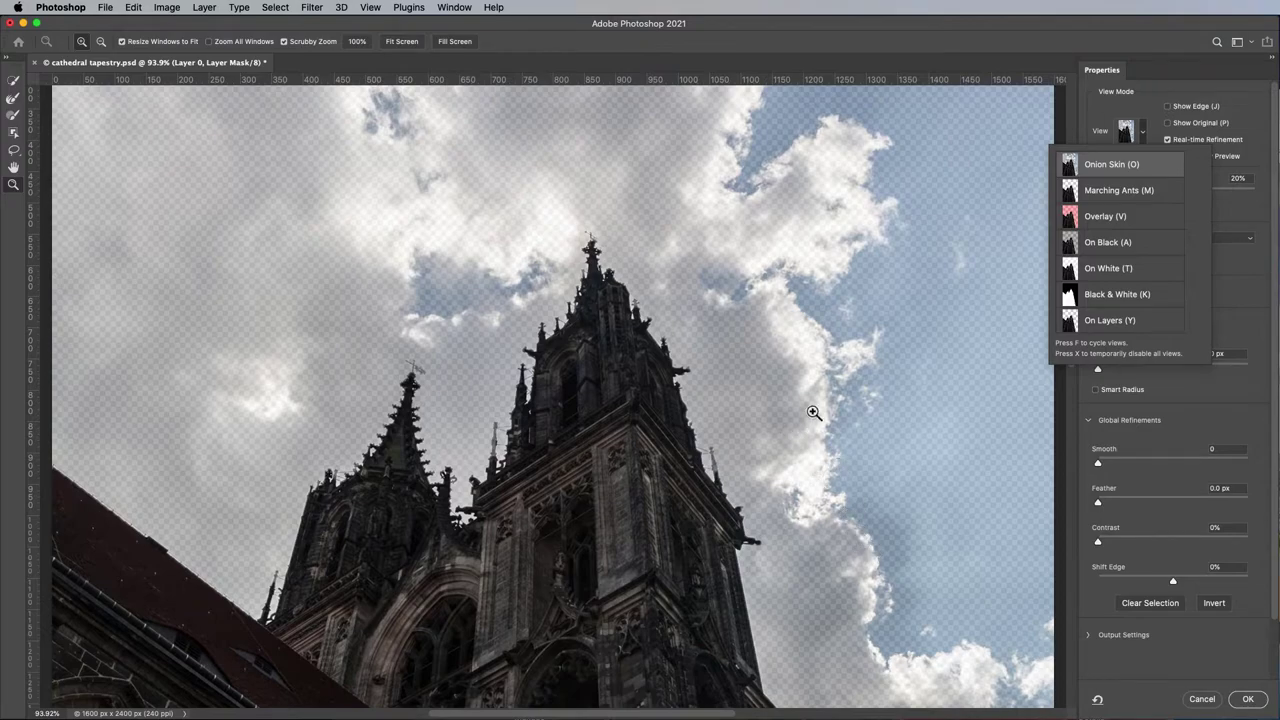
left_click(1122, 190)
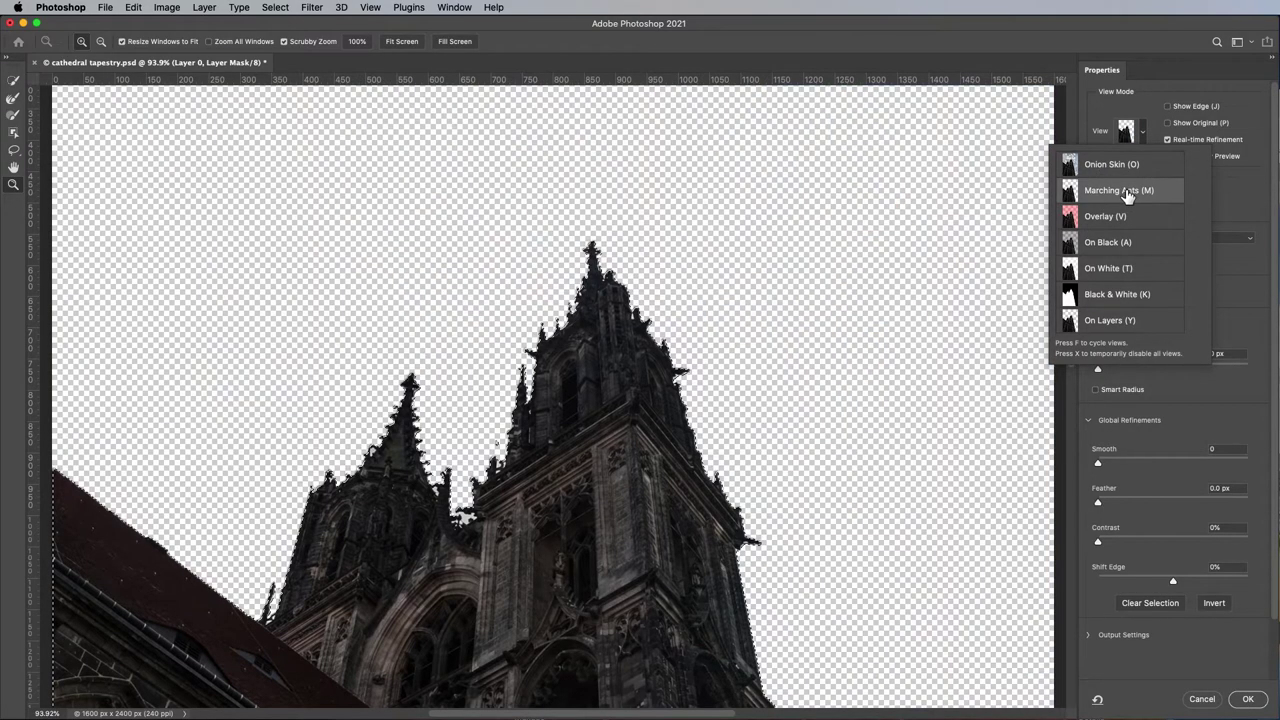
left_click(1114, 228)
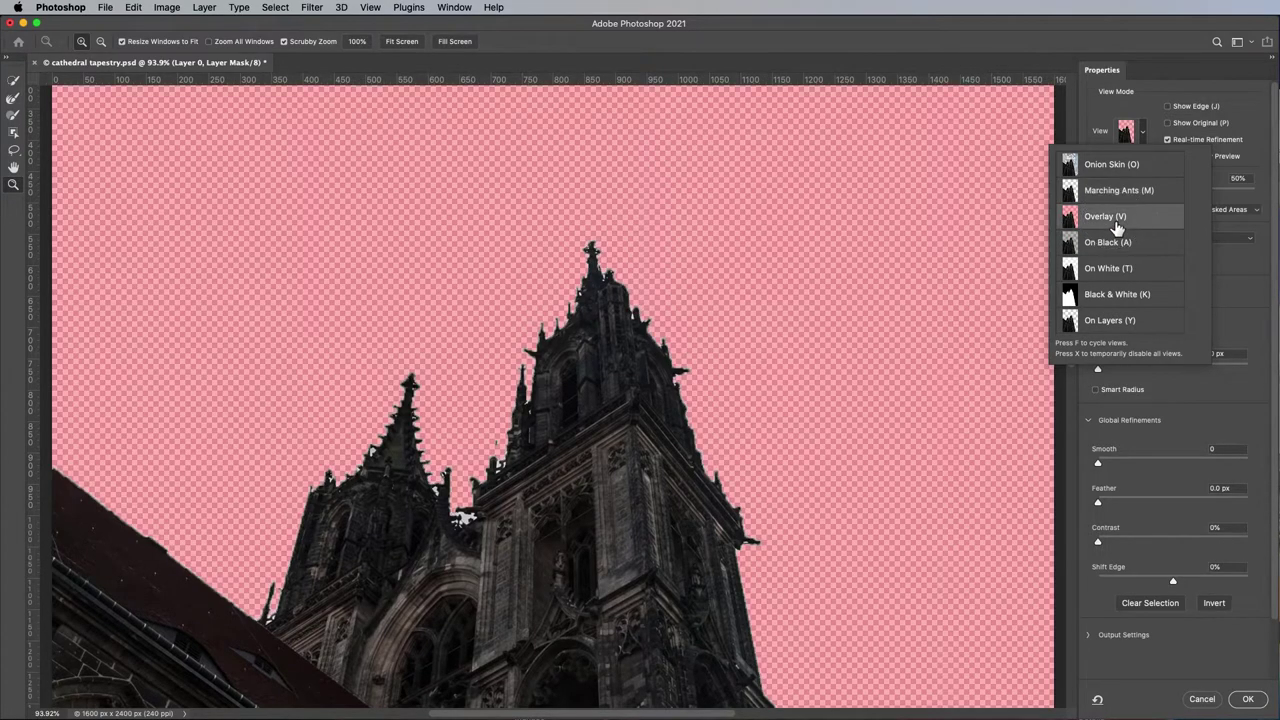
left_click(1113, 248)
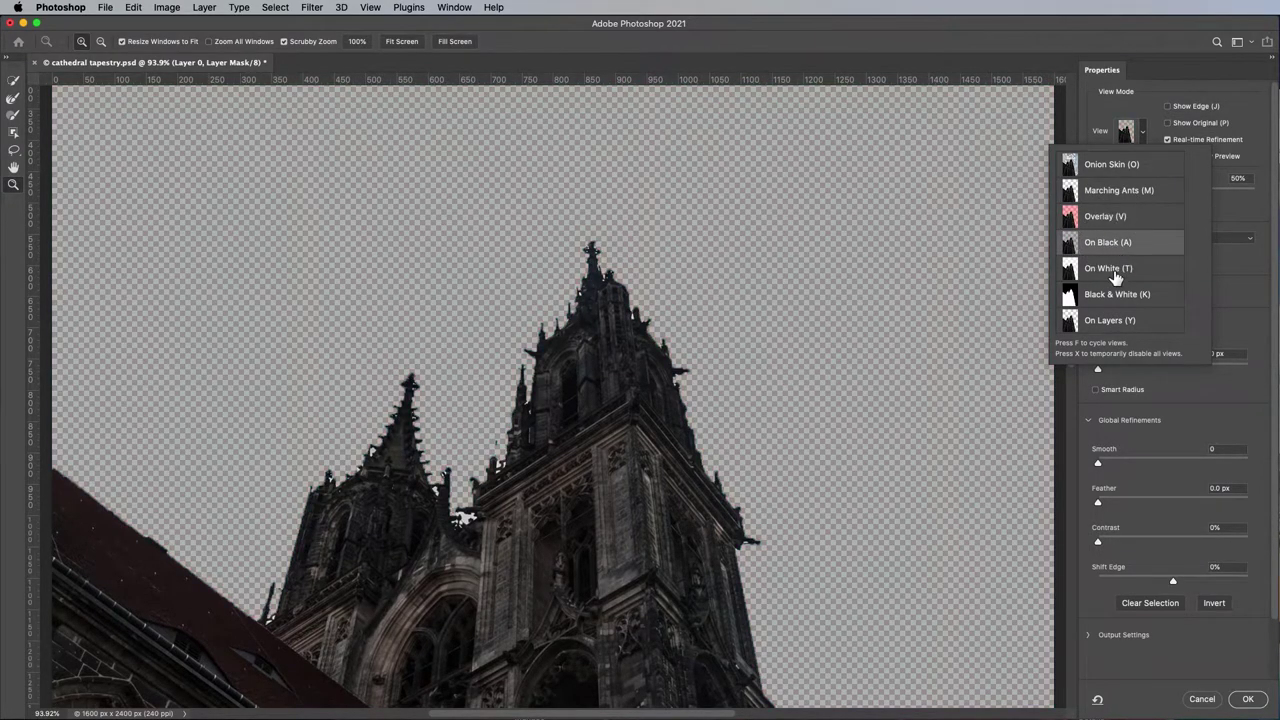
left_click(1114, 274)
left_click(1113, 302)
left_click(1108, 328)
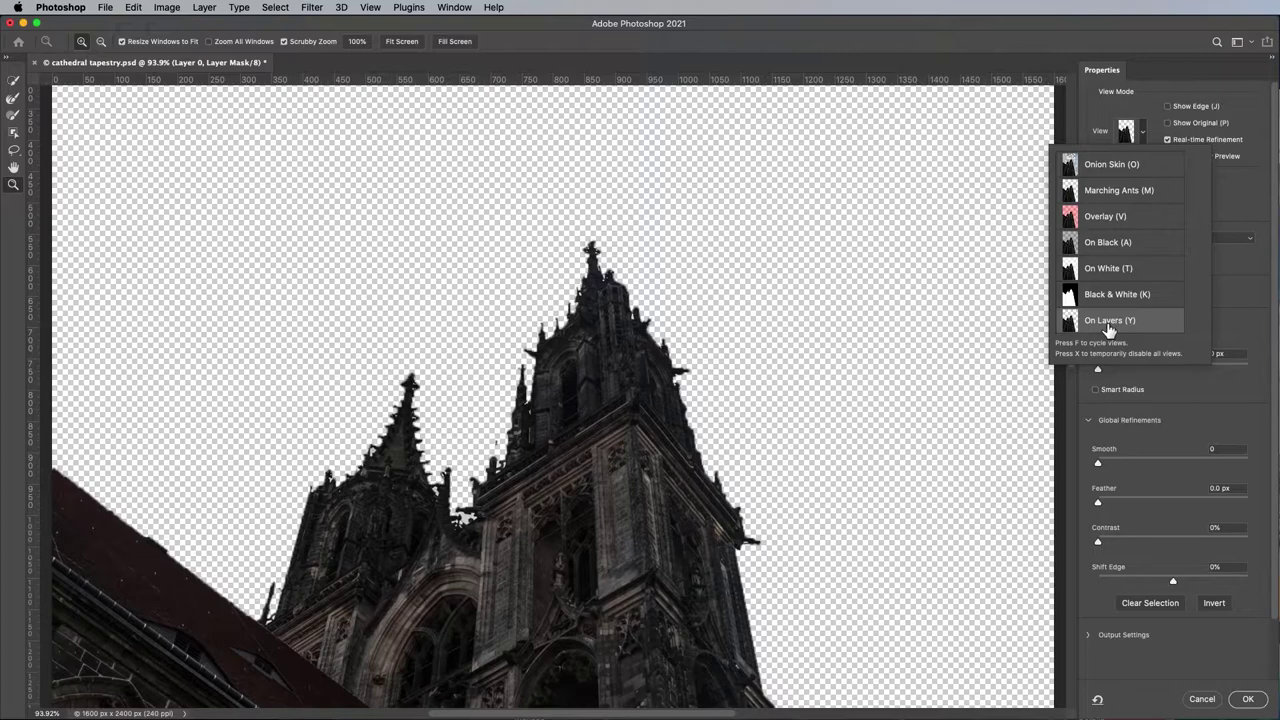
left_click(1115, 218)
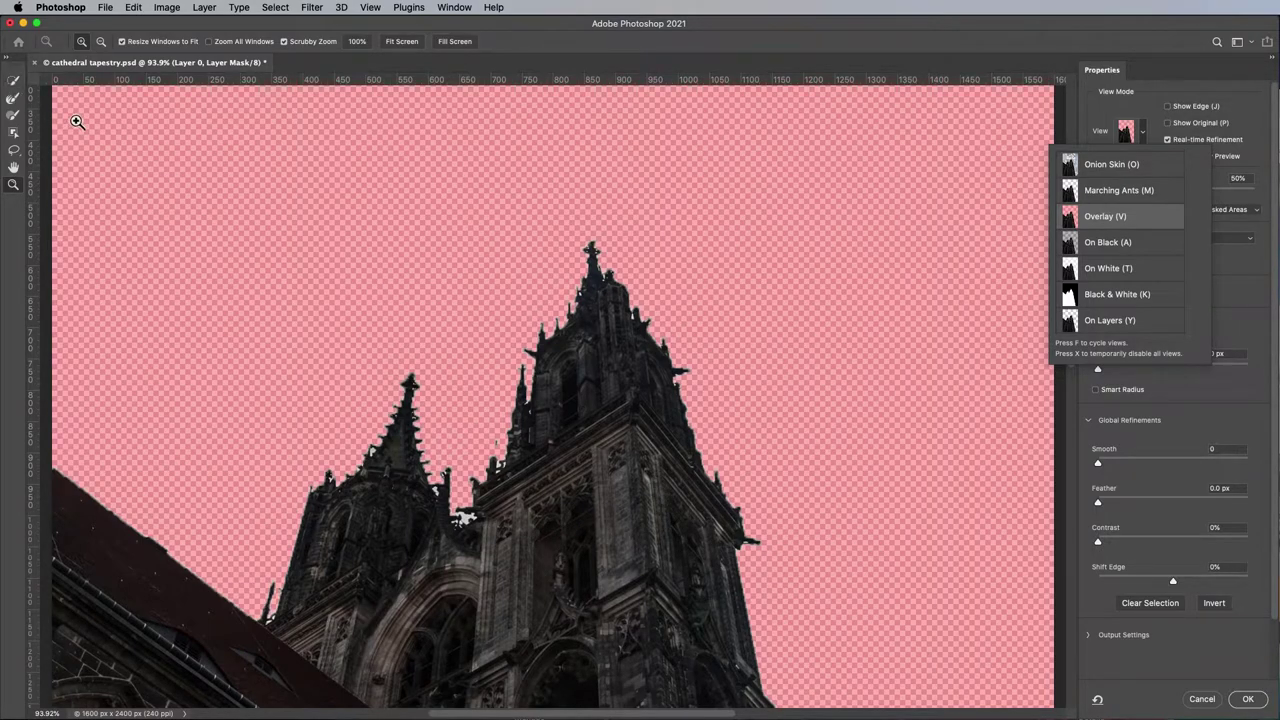
With the Refine Edge Brush at size 30, brush over the gap between the two towers and the taller tower's adjacent ledge
left_click(13, 101)
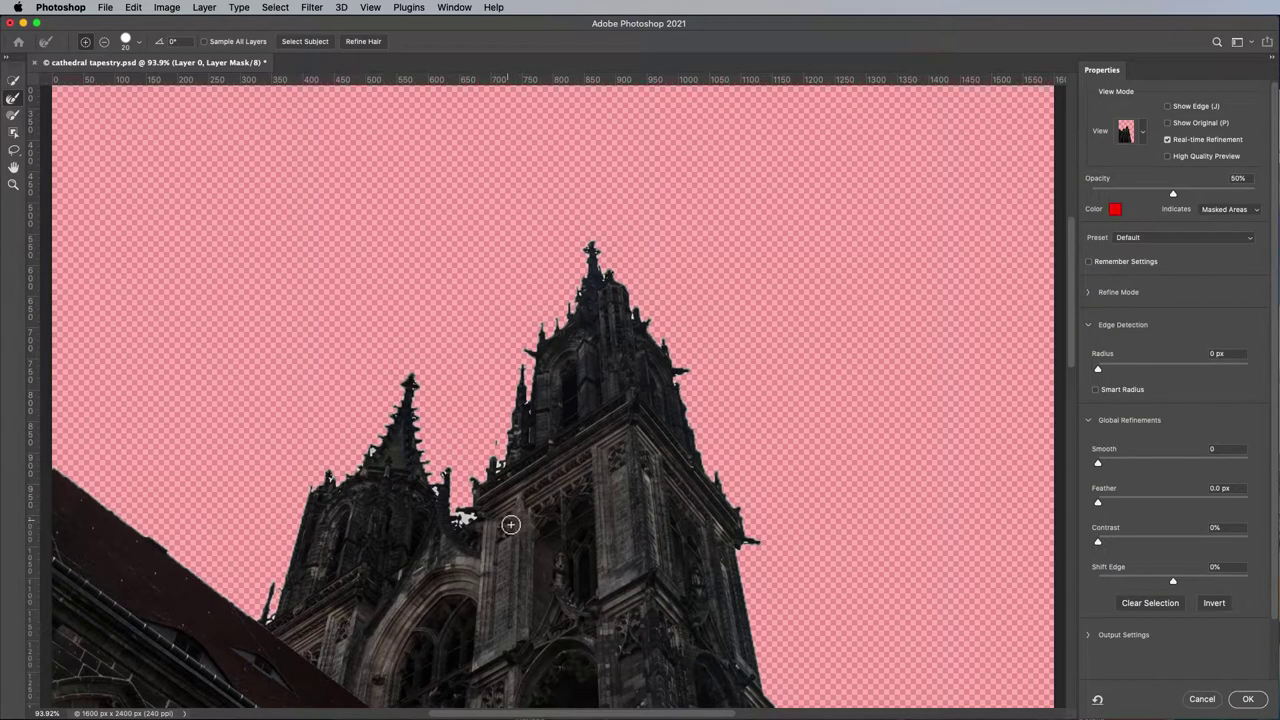
key("bracketright")
key("bracketright")
key("bracketleft")
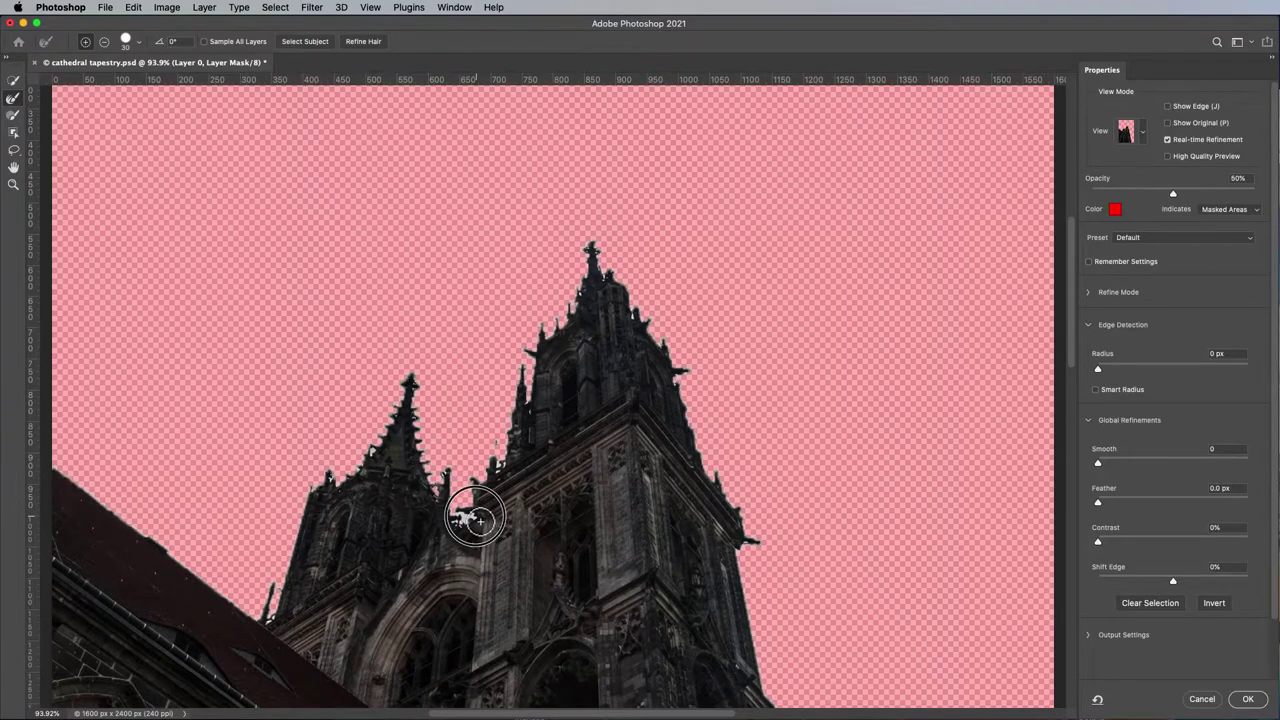
left_click_drag(475, 516, 463, 529)
mouse_move(508, 474)
left_mouse_down()
mouse_move(499, 465)
mouse_move(550, 435)
mouse_move(544, 448)
left_mouse_up()
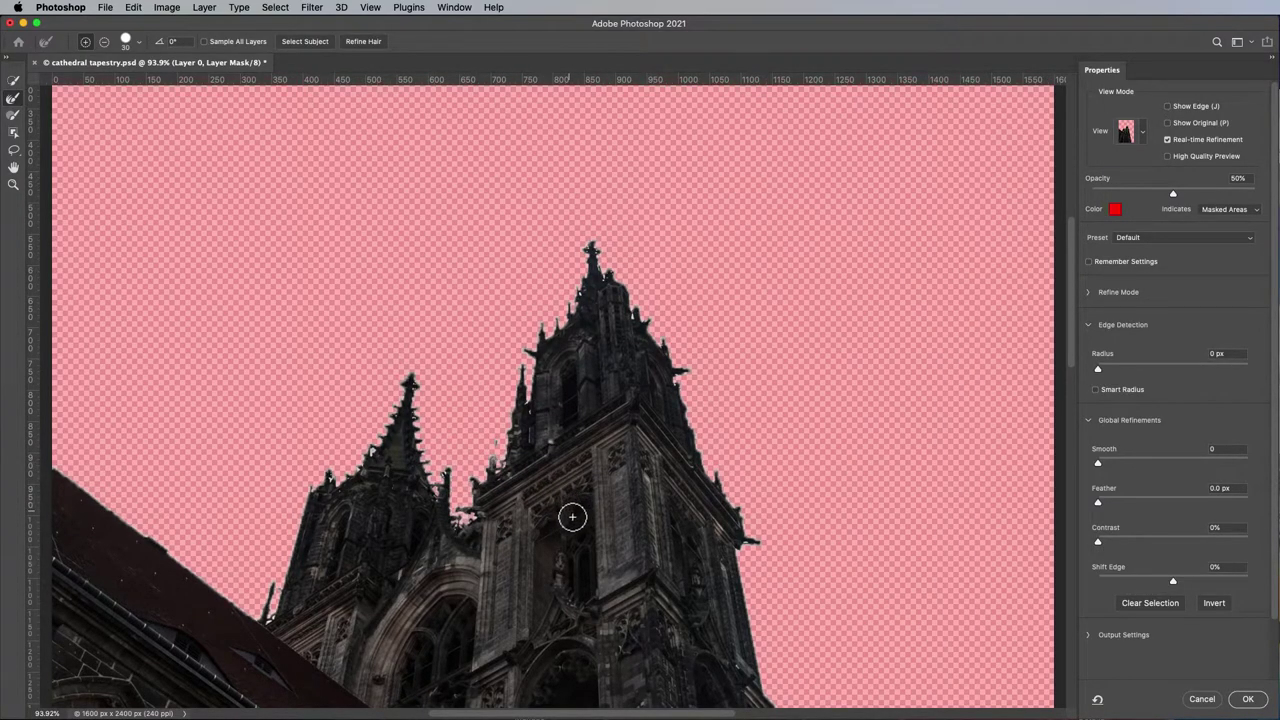
Refine the mask edge along the smaller tower's pinnacles, the taller tower's upper edge and the small pinnacle beside the roof
mouse_move(389, 474)
left_mouse_down()
mouse_move(378, 446)
mouse_move(371, 458)
left_mouse_up()
left_click(632, 317)
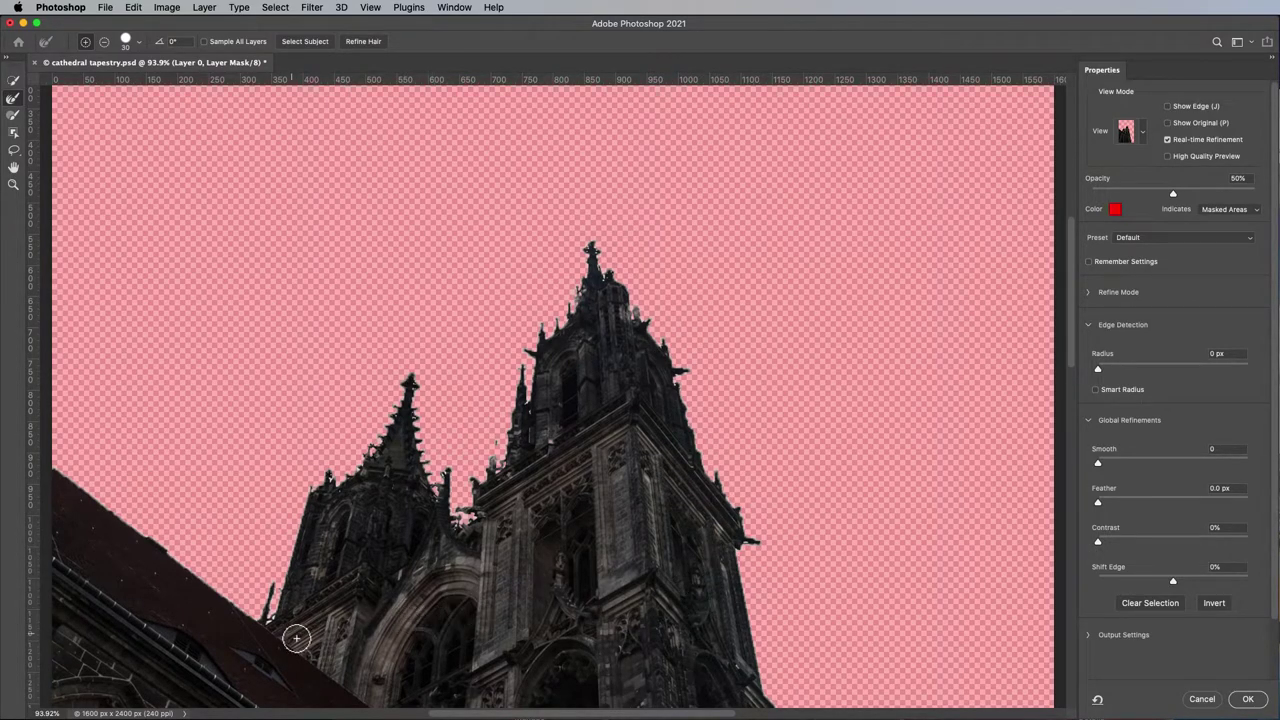
left_click_drag(270, 606, 264, 634)
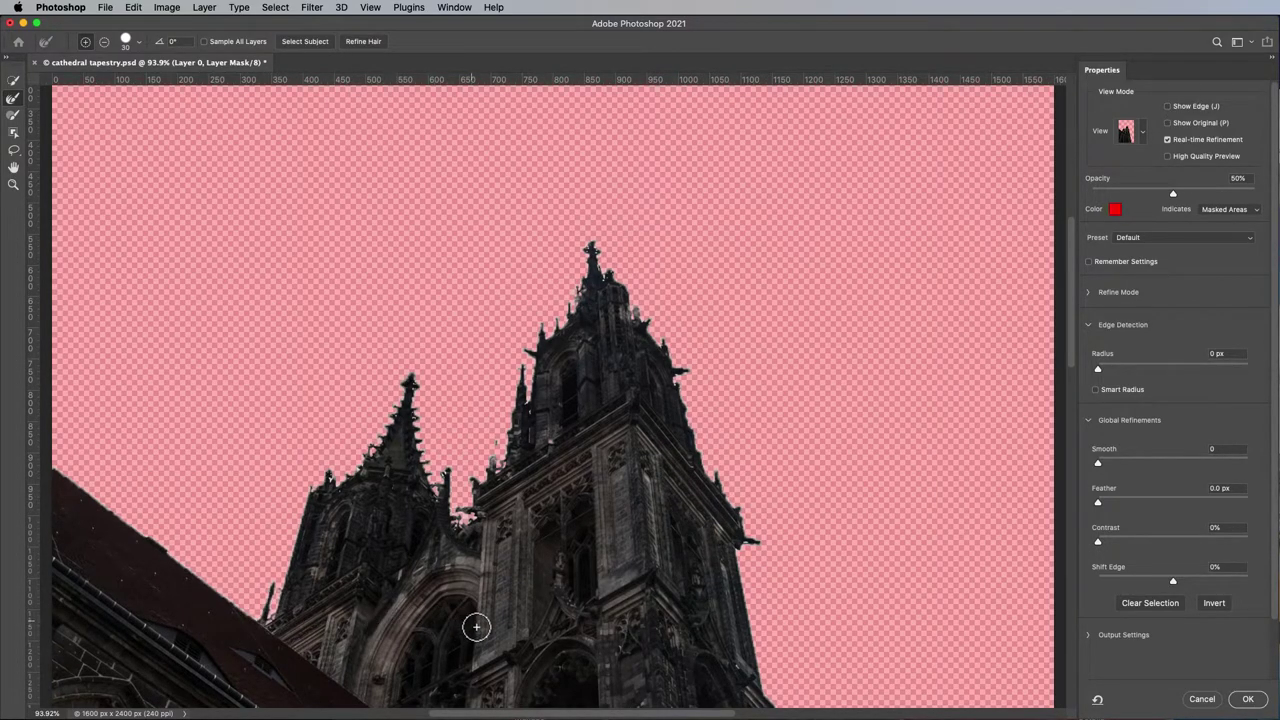
left_click_drag(330, 483, 335, 488)
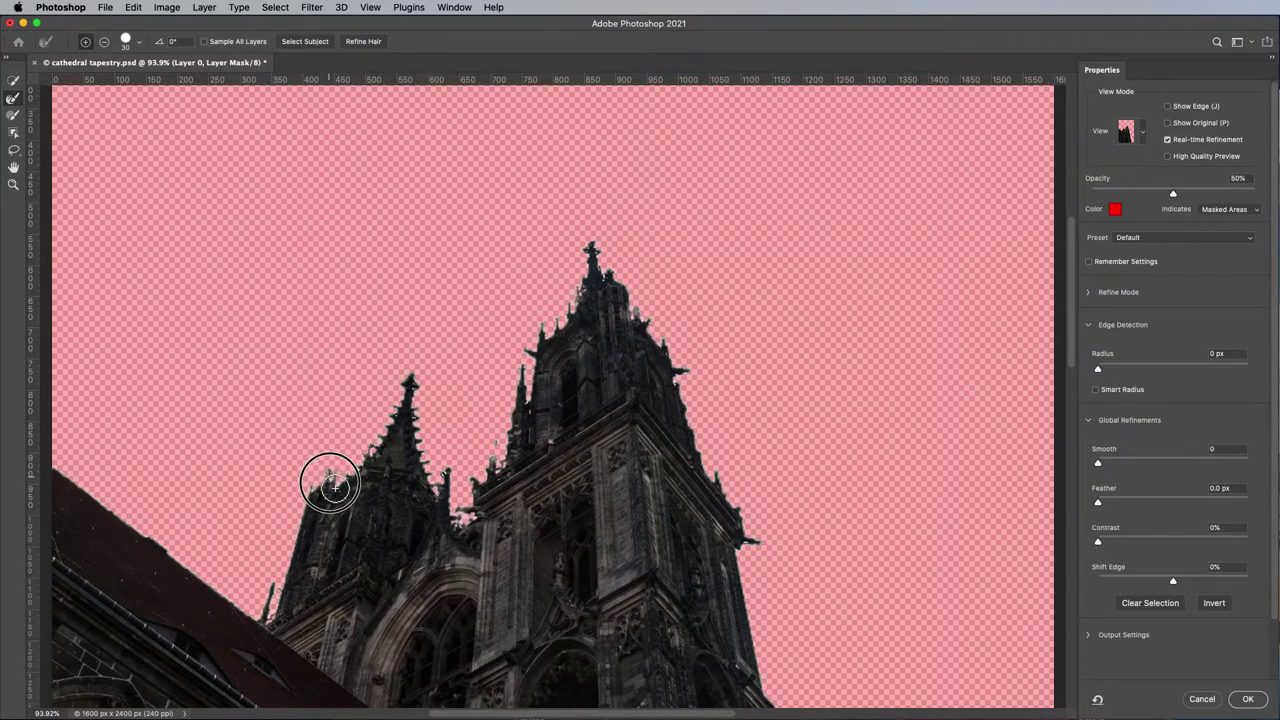
left_click(330, 484)
key("bracketleft")
key("bracketleft")
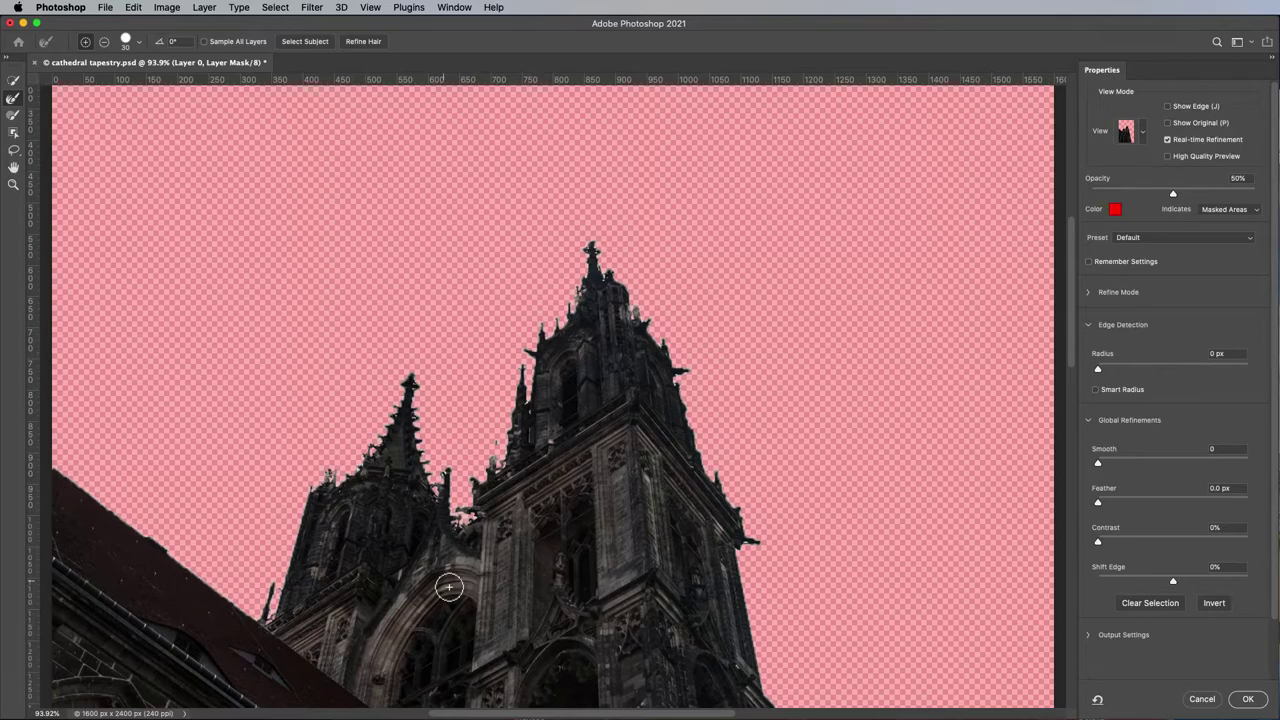
Switch the view to Black & White, brush the tip of the tallest spire with the Refine Edge Brush and enlarge it to 40
left_click(1142, 131)
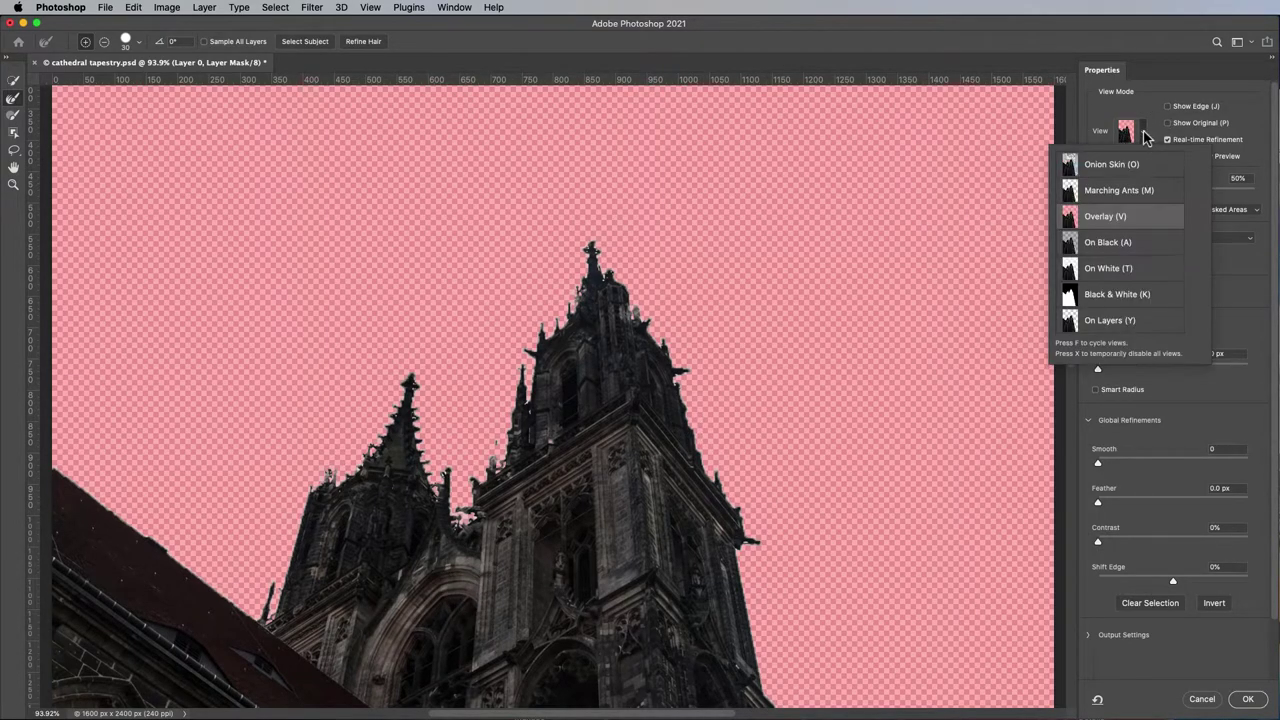
left_click(1124, 296)
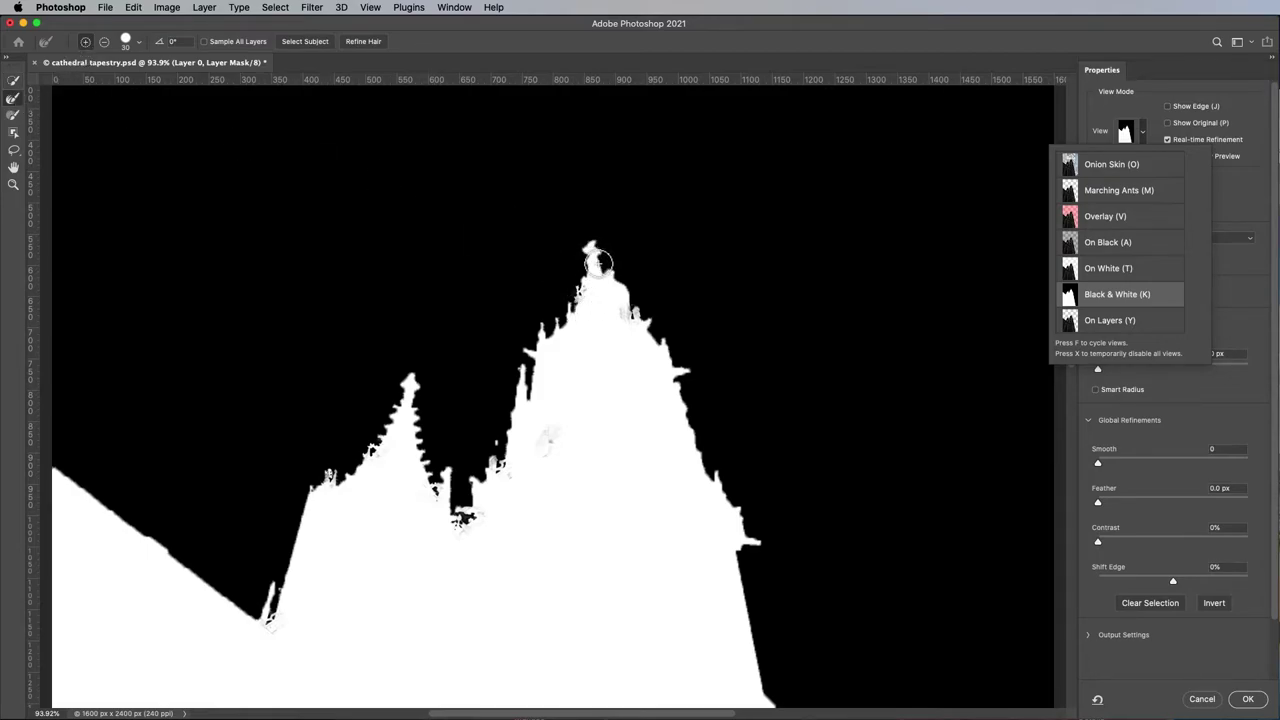
left_click(596, 254)
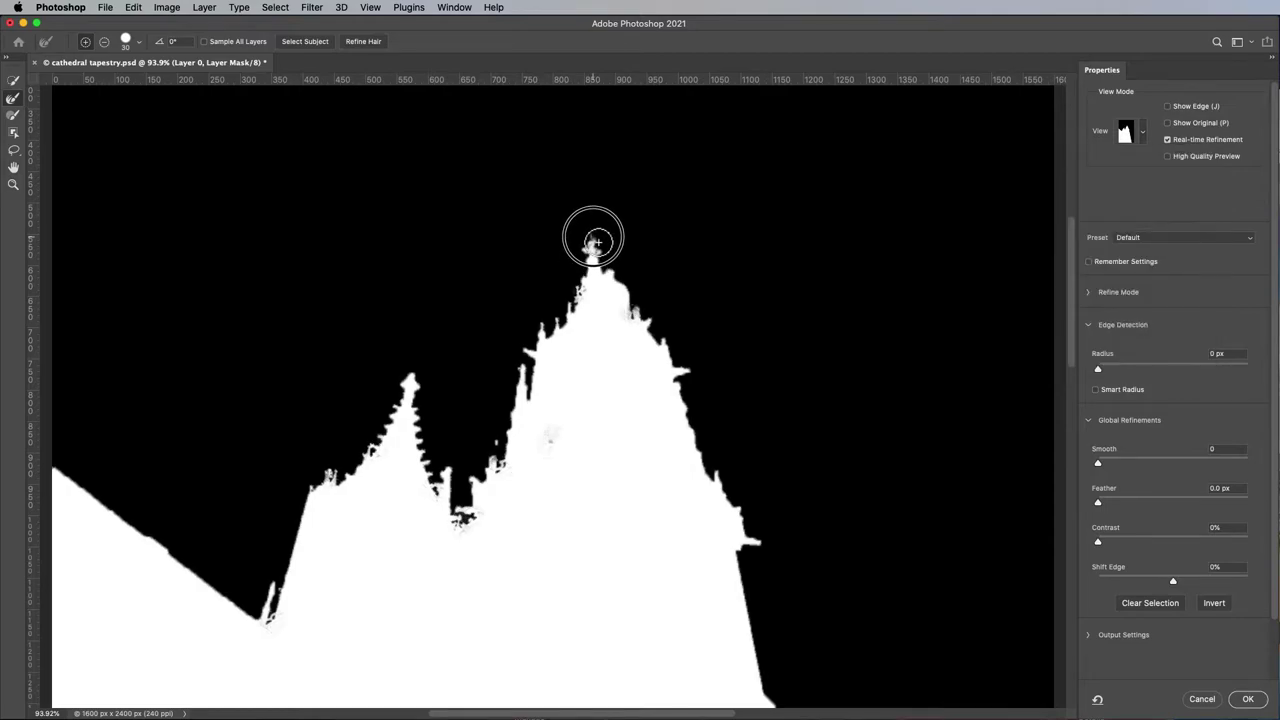
mouse_move(610, 241)
left_mouse_down()
mouse_move(580, 222)
mouse_move(601, 245)
left_mouse_up()
key("]")
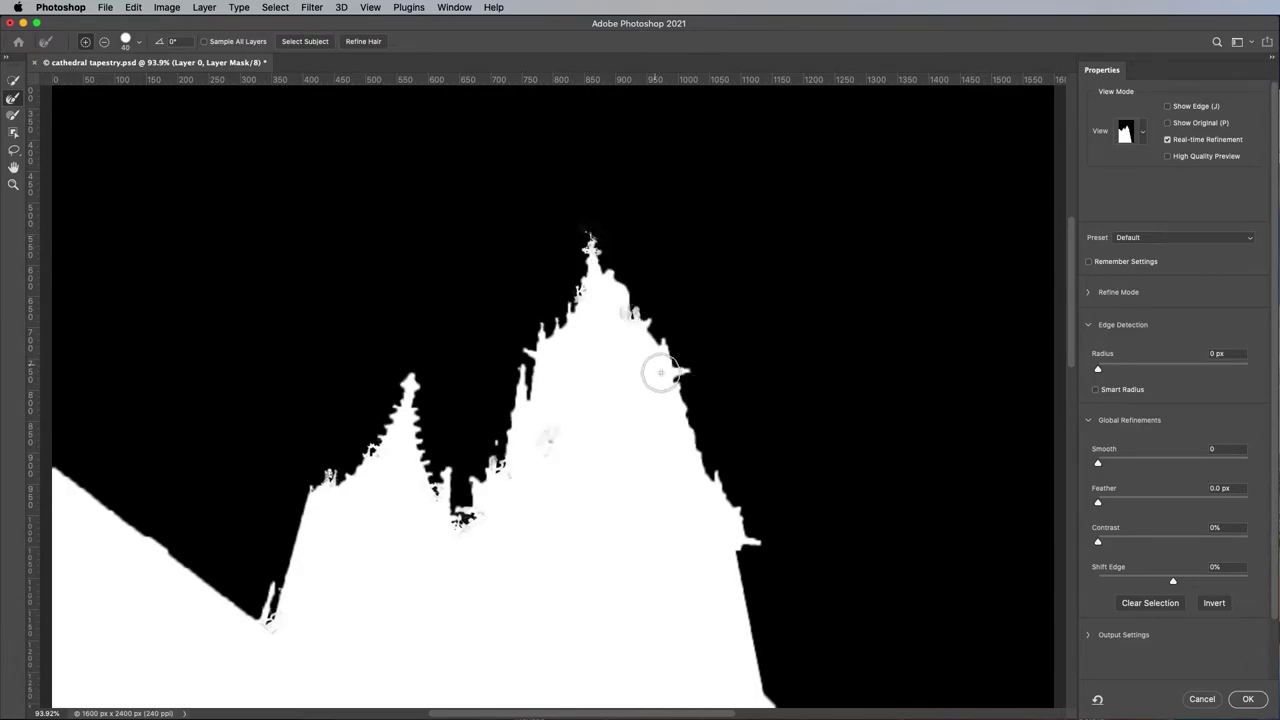
In Black & White view, refine the weather vane on the smaller spire and the thin pinnacle on the taller tower's outer edge
key("f")
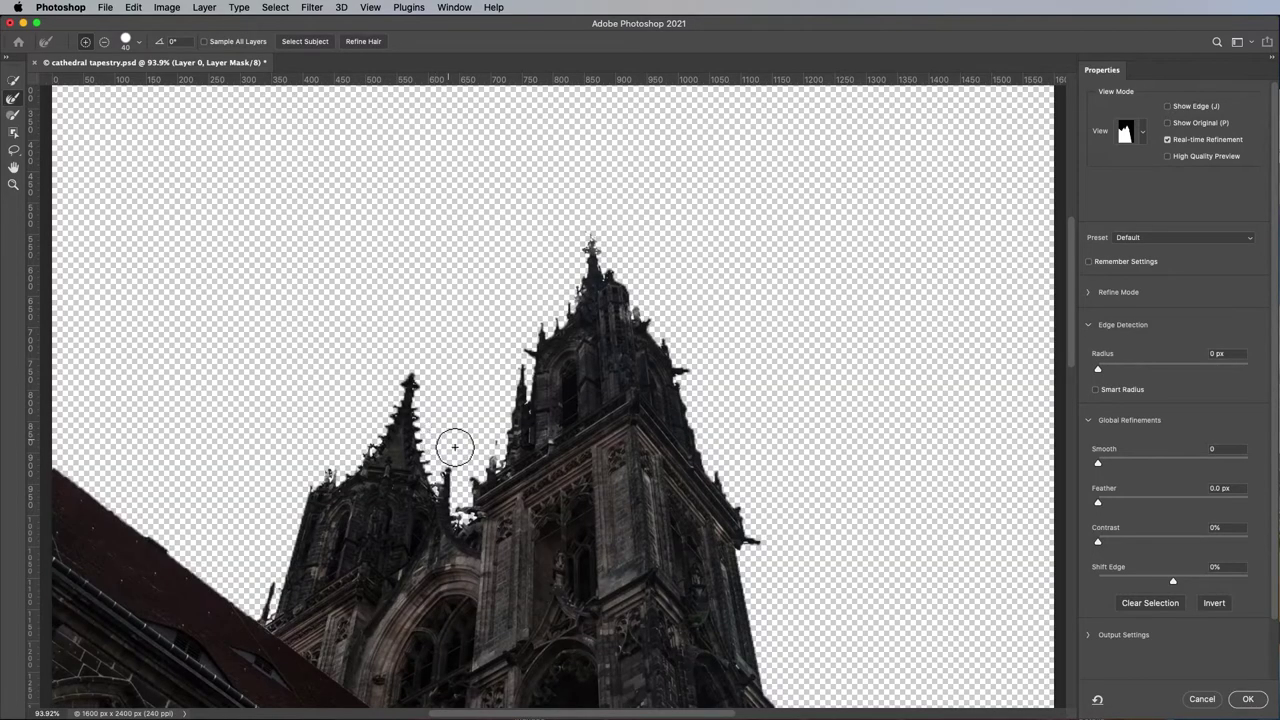
key("k")
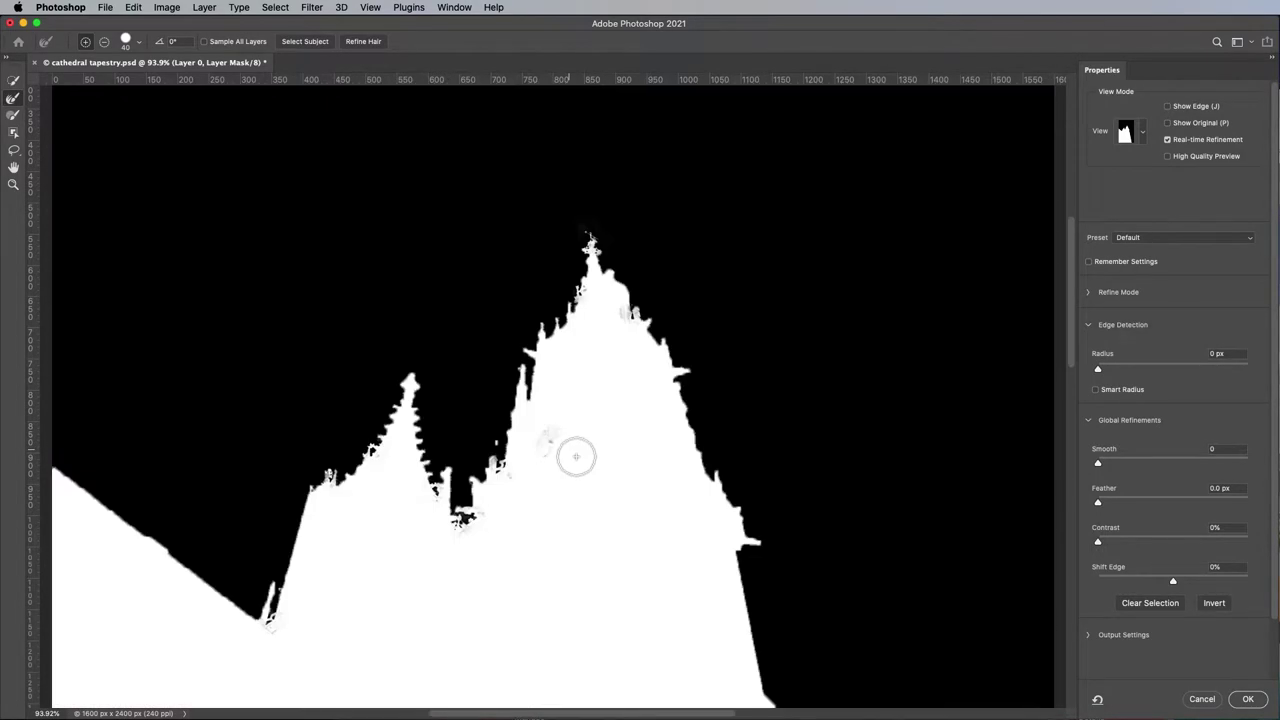
mouse_move(413, 383)
left_mouse_down()
mouse_move(406, 360)
mouse_move(420, 370)
left_mouse_up()
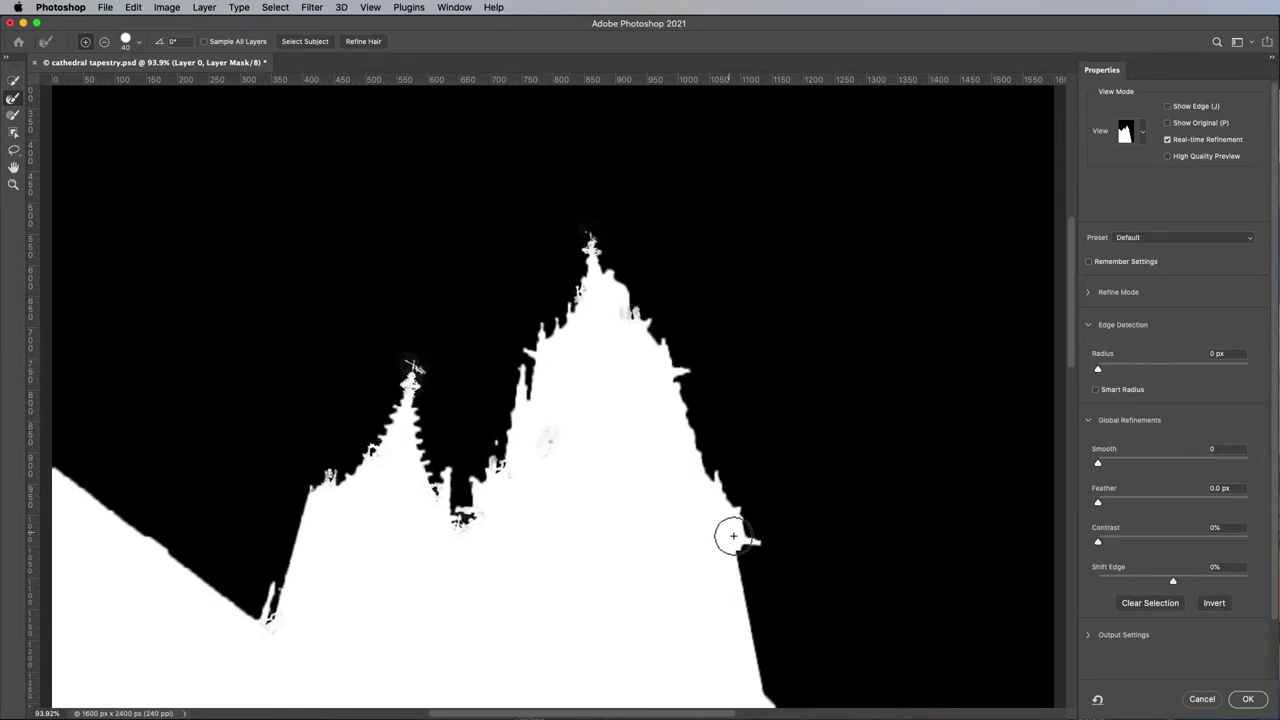
mouse_move(731, 531)
left_mouse_down()
mouse_move(717, 451)
mouse_move(725, 497)
mouse_move(718, 458)
mouse_move(714, 517)
left_mouse_up()
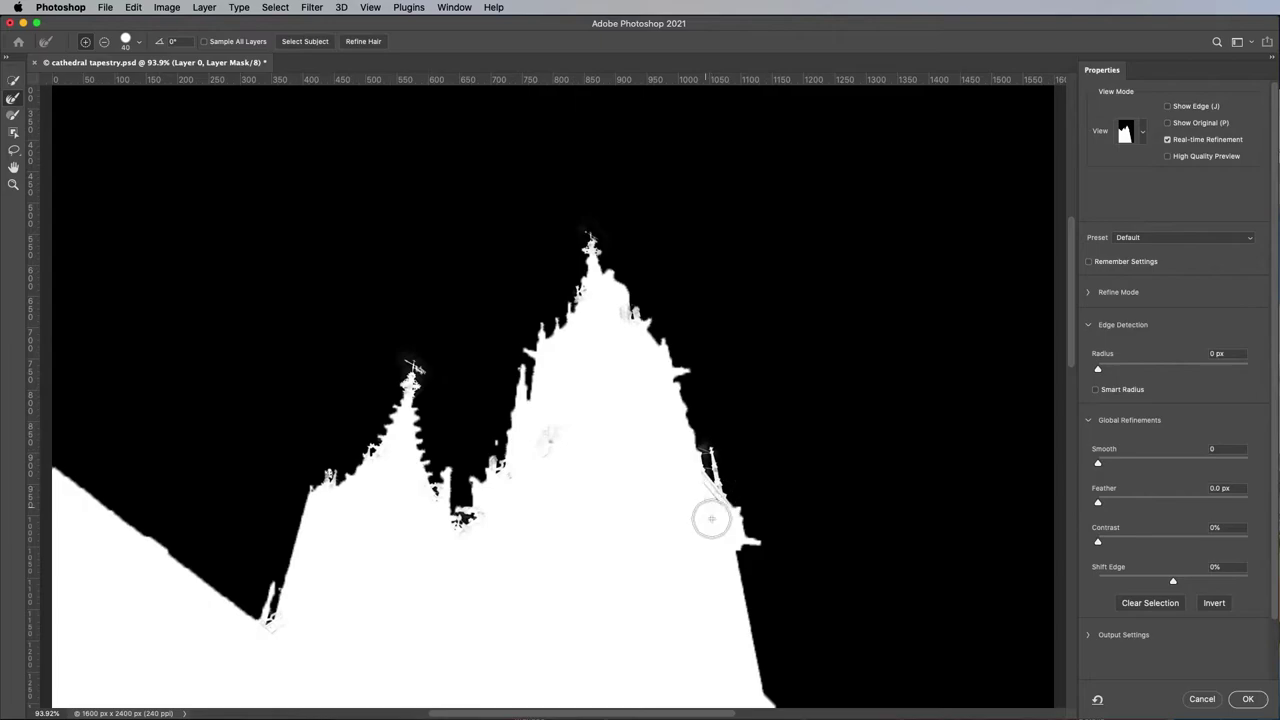
Set the mask preview to the Onion Skin view
left_click(1144, 136)
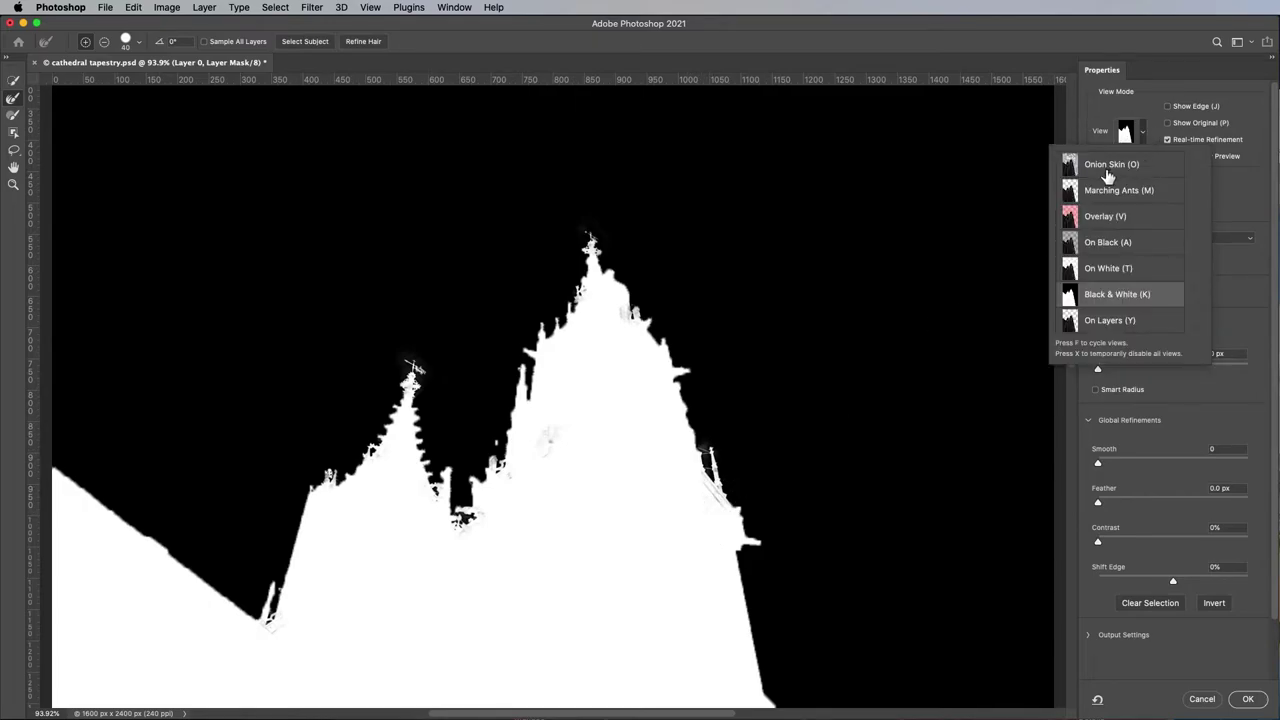
left_click(1144, 133)
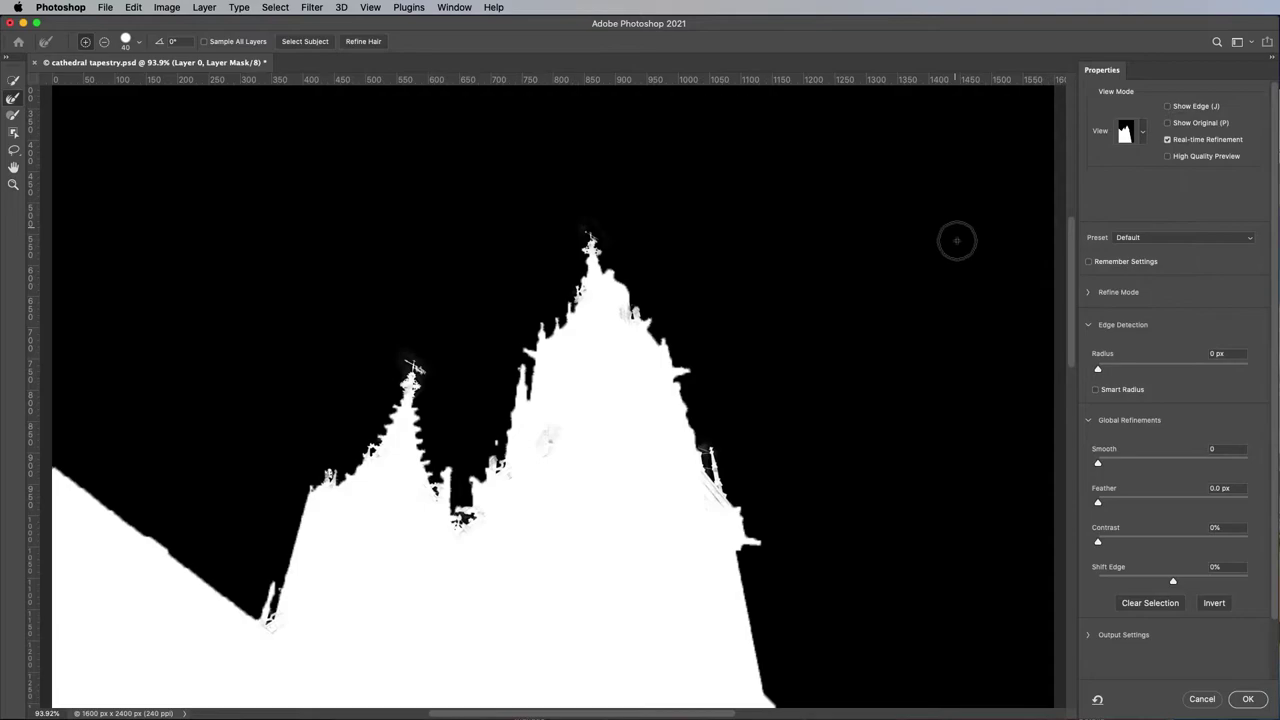
key("o")
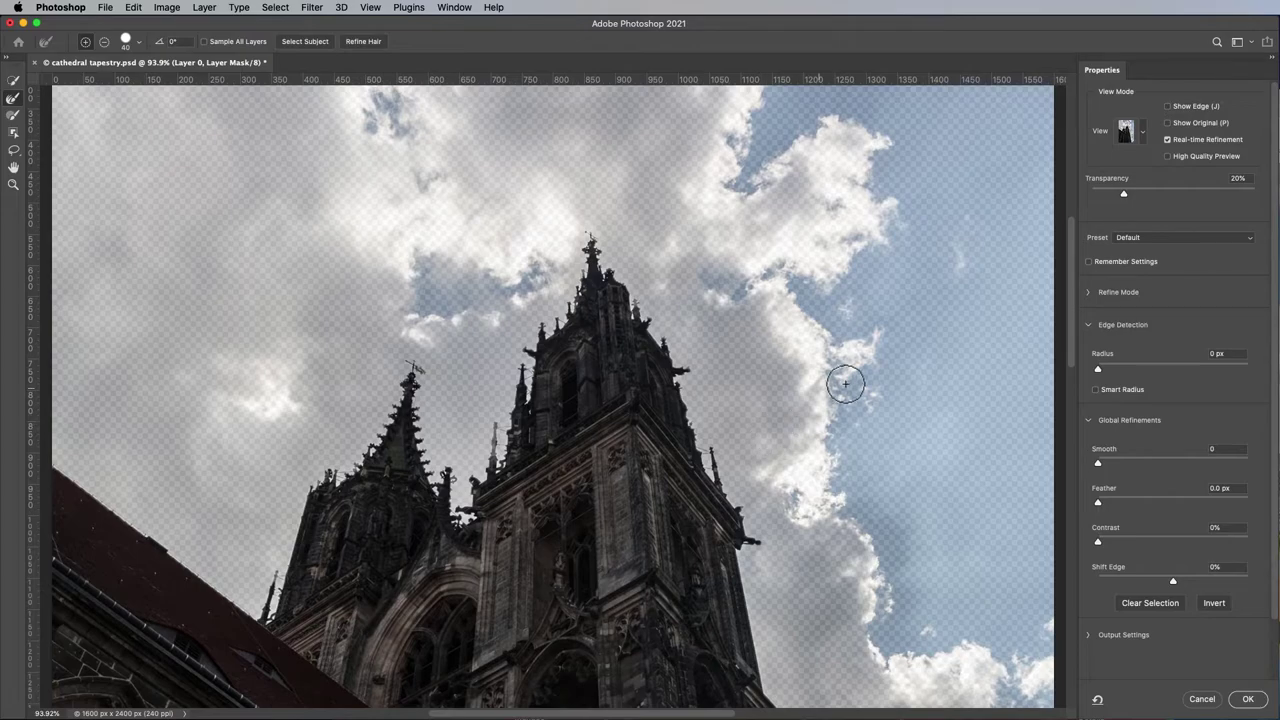
Compare the mask in Black & White and Onion Skin views, checking the area between the two towers
left_click(1143, 137)
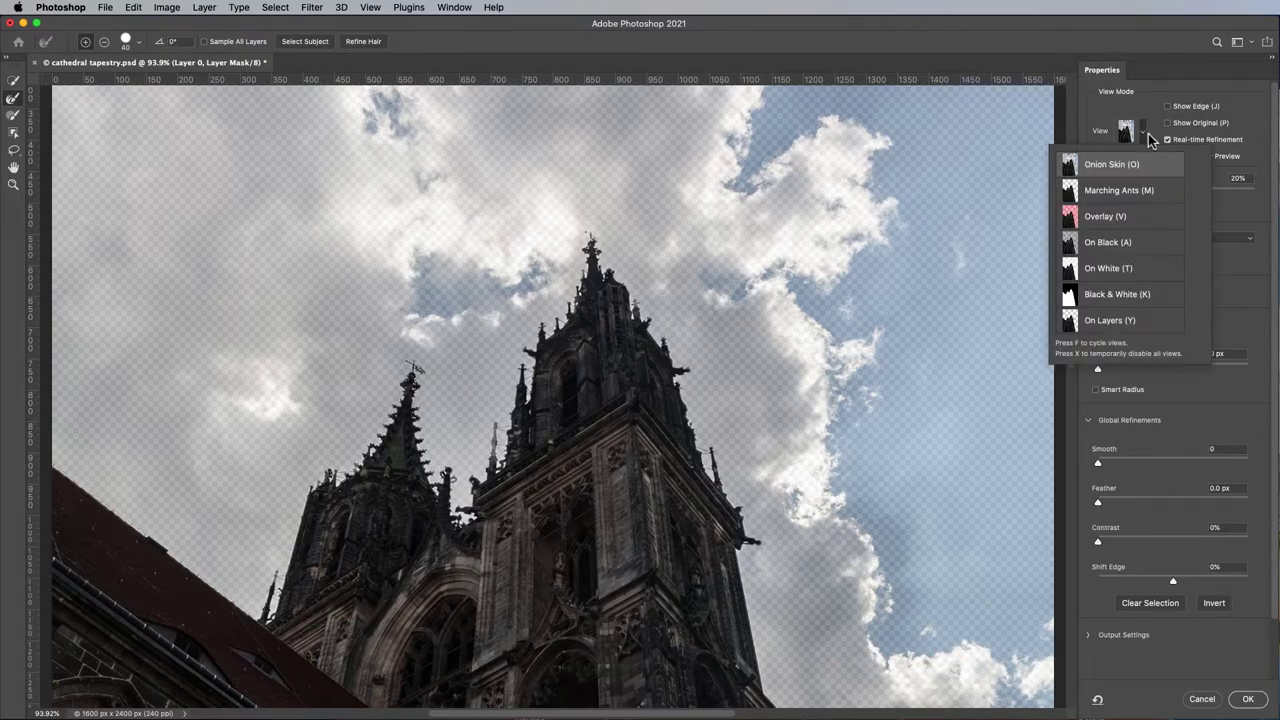
left_click(1147, 137)
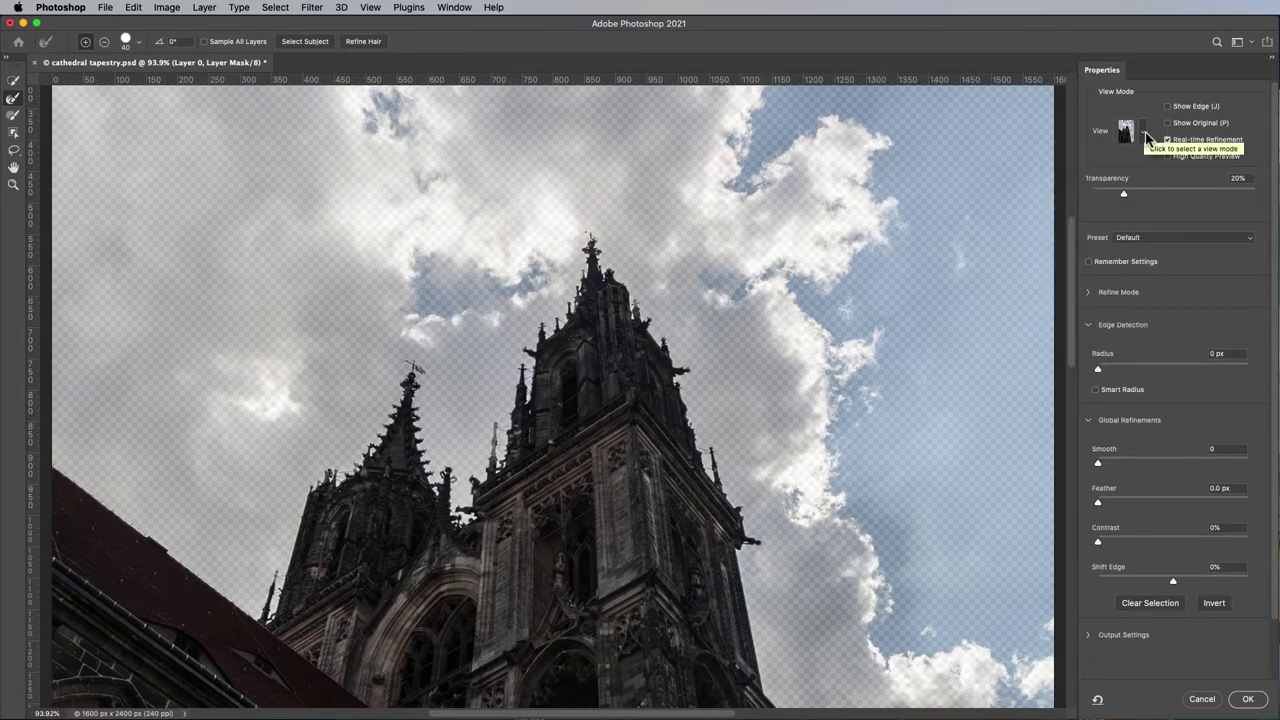
key("k")
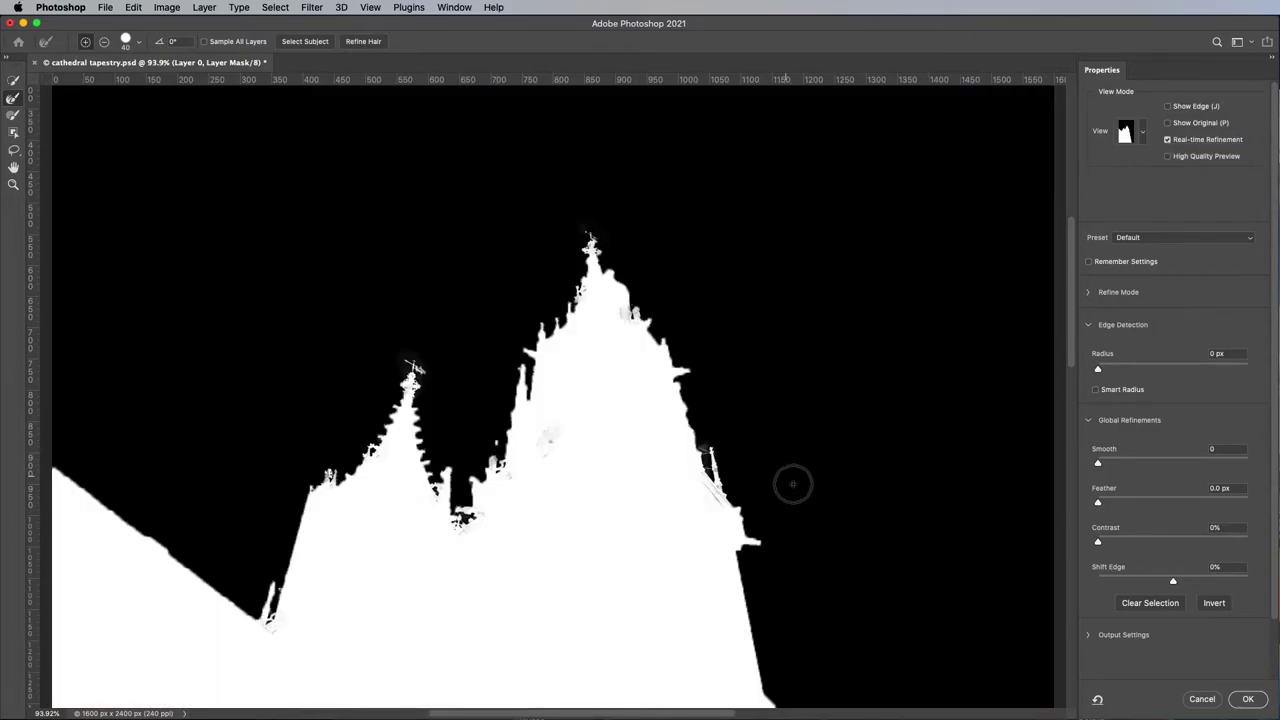
key("o")
key("k")
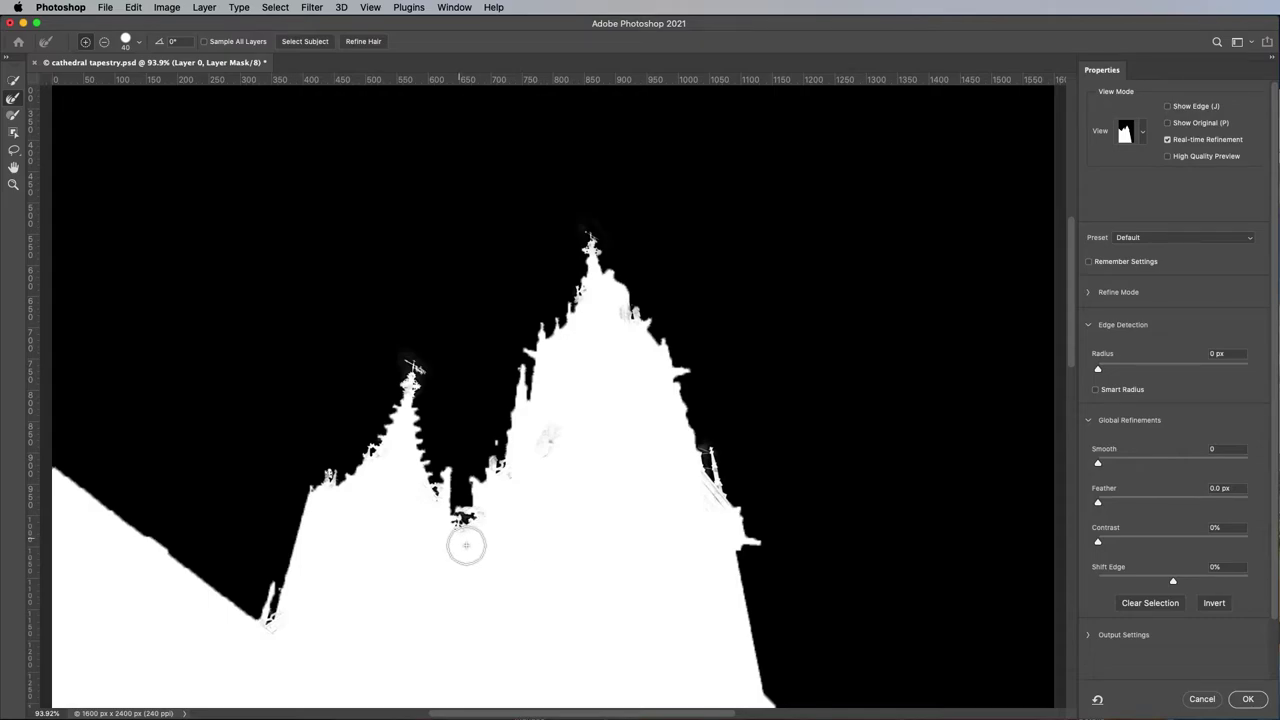
key("o")
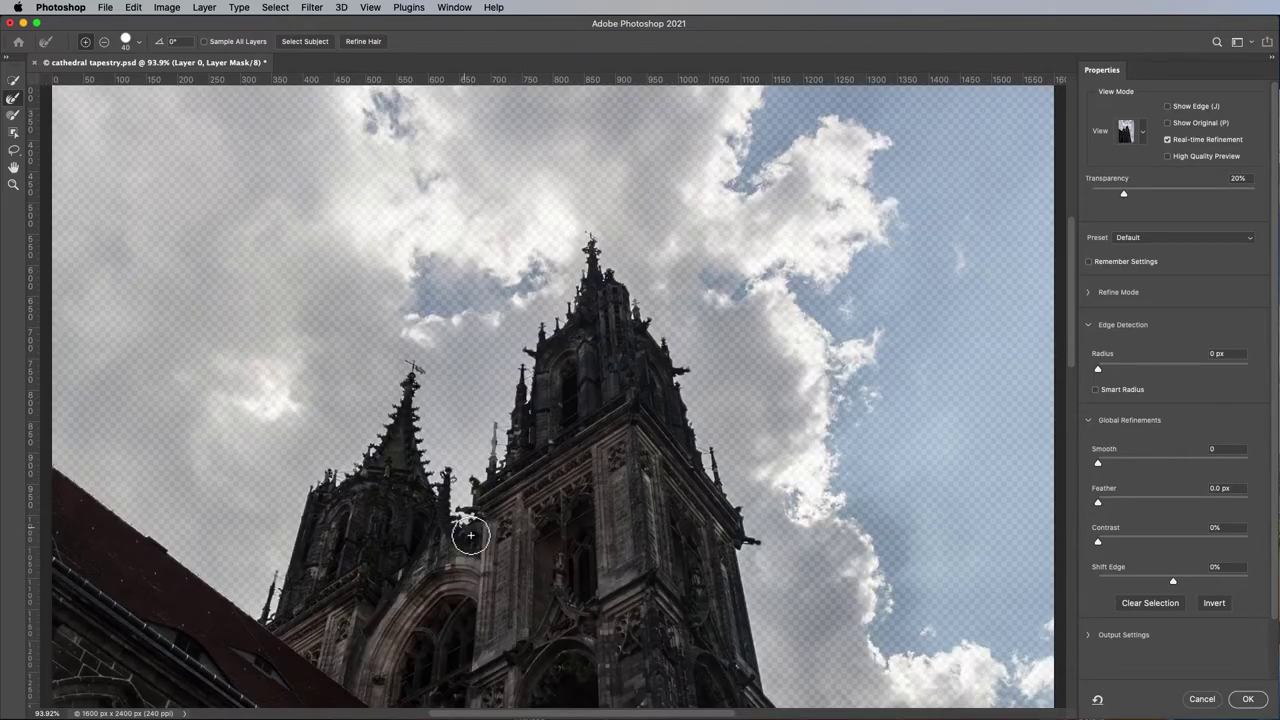
In Black & White view, refine the pinnacles along the taller tower's inner edge and check them in Onion Skin view
key("k")
mouse_move(543, 340)
left_mouse_down()
mouse_move(540, 312)
mouse_move(551, 333)
mouse_move(544, 320)
mouse_move(537, 372)
mouse_move(523, 355)
mouse_move(522, 371)
left_mouse_up()
left_click(530, 390)
left_click(530, 362)
mouse_move(504, 477)
left_mouse_down()
mouse_move(503, 433)
mouse_move(506, 478)
left_mouse_up()
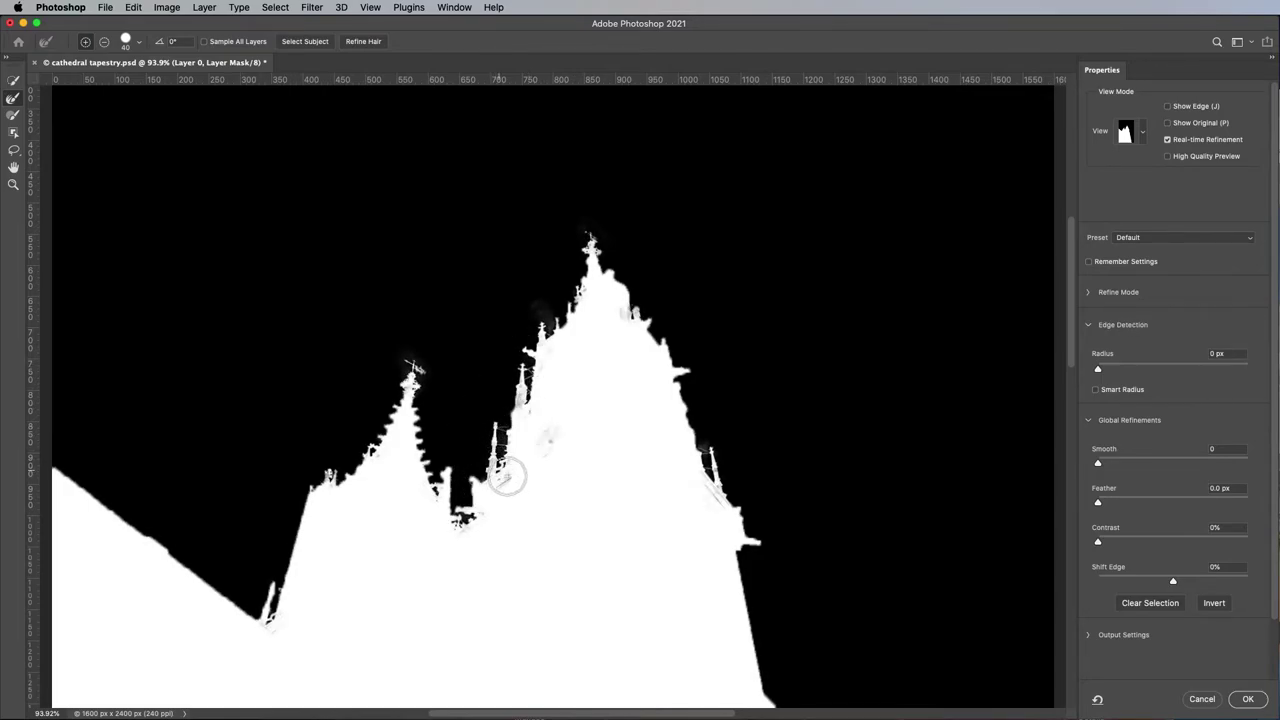
key("o")
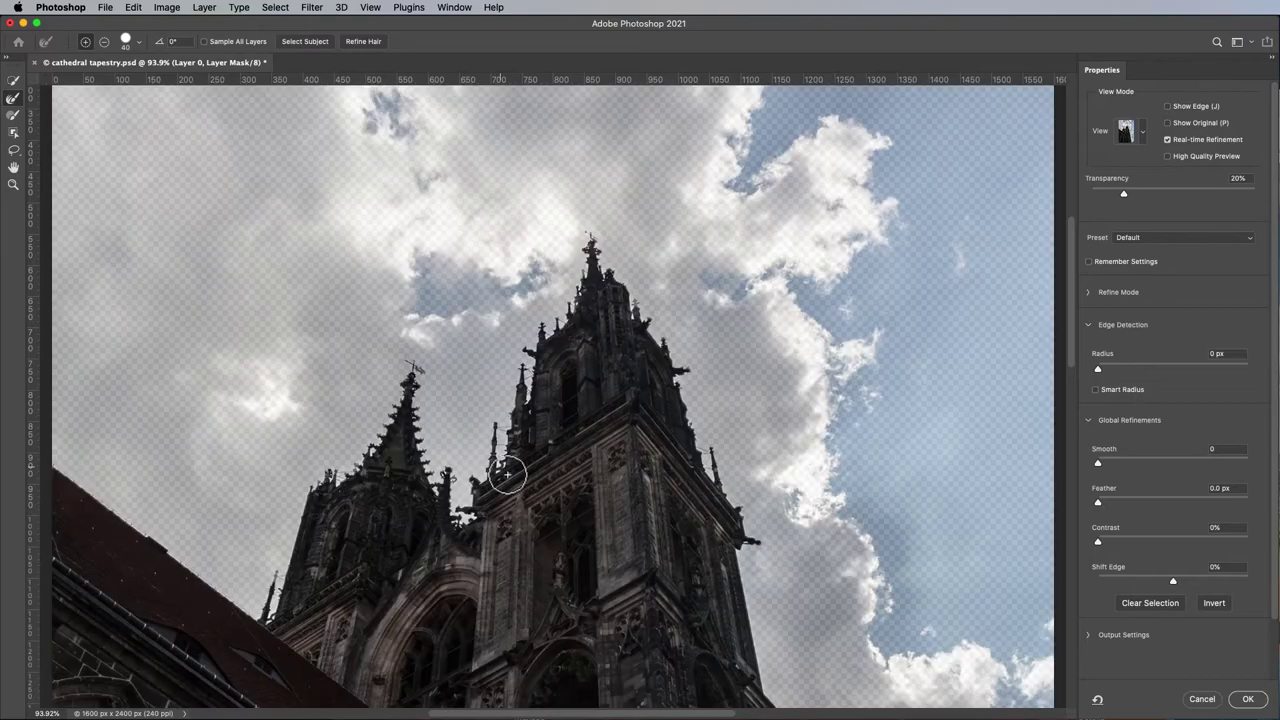
key("k")
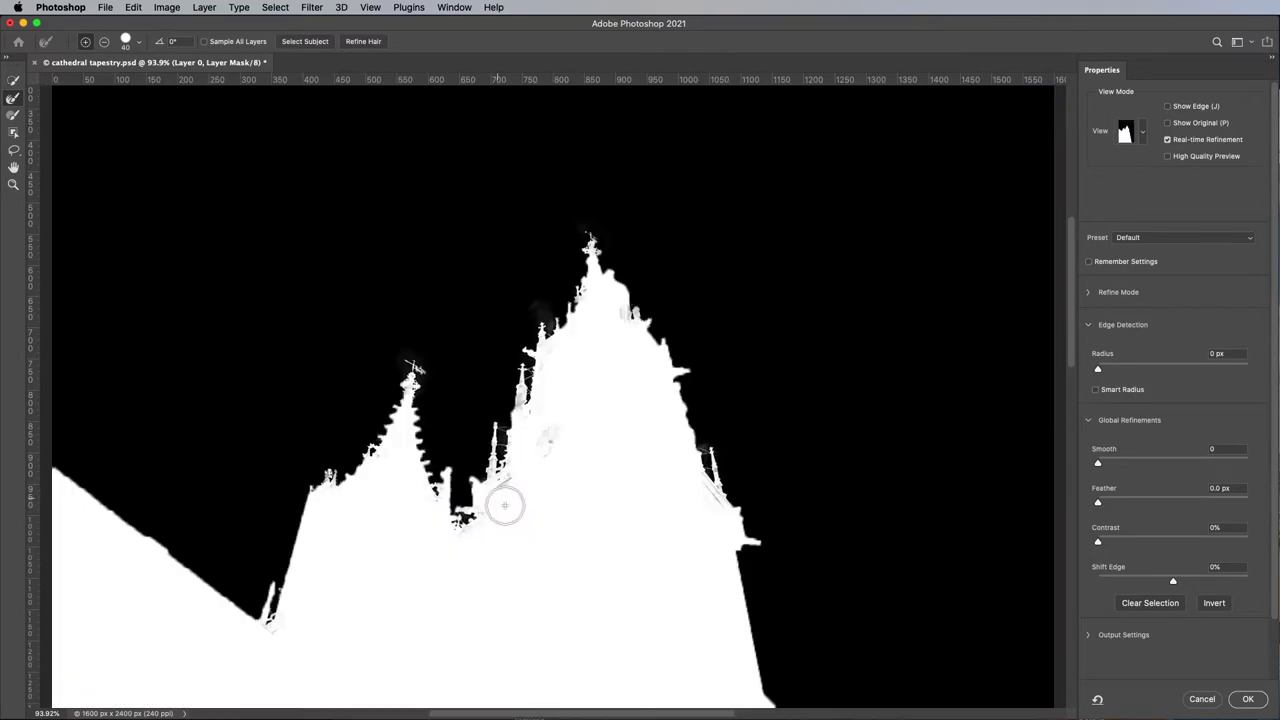
Refine the mask edge at the small pinnacle beside the roof, the lower gargoyle and the taller tower's outer cornice
mouse_move(300, 621)
left_mouse_down()
mouse_move(266, 614)
mouse_move(286, 566)
mouse_move(271, 609)
mouse_move(305, 591)
left_mouse_up()
left_click_drag(714, 528, 695, 471)
left_click_drag(740, 669, 697, 549)
key("o")
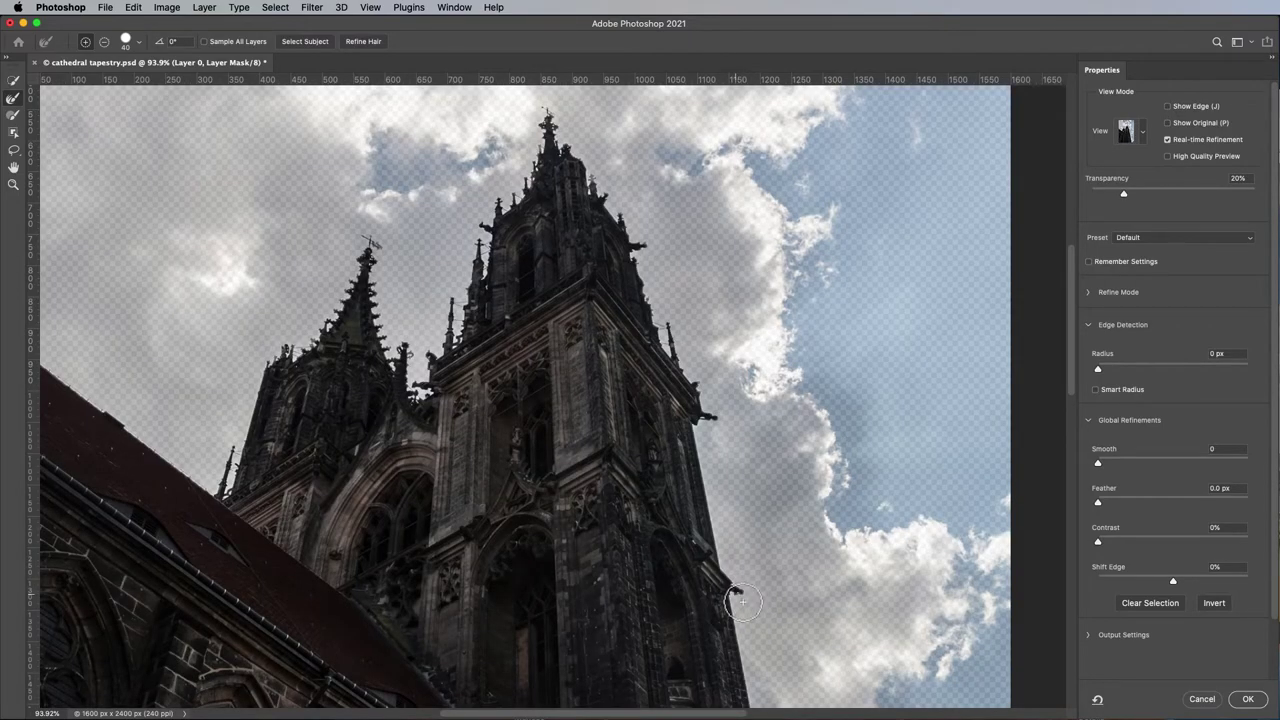
key("k")
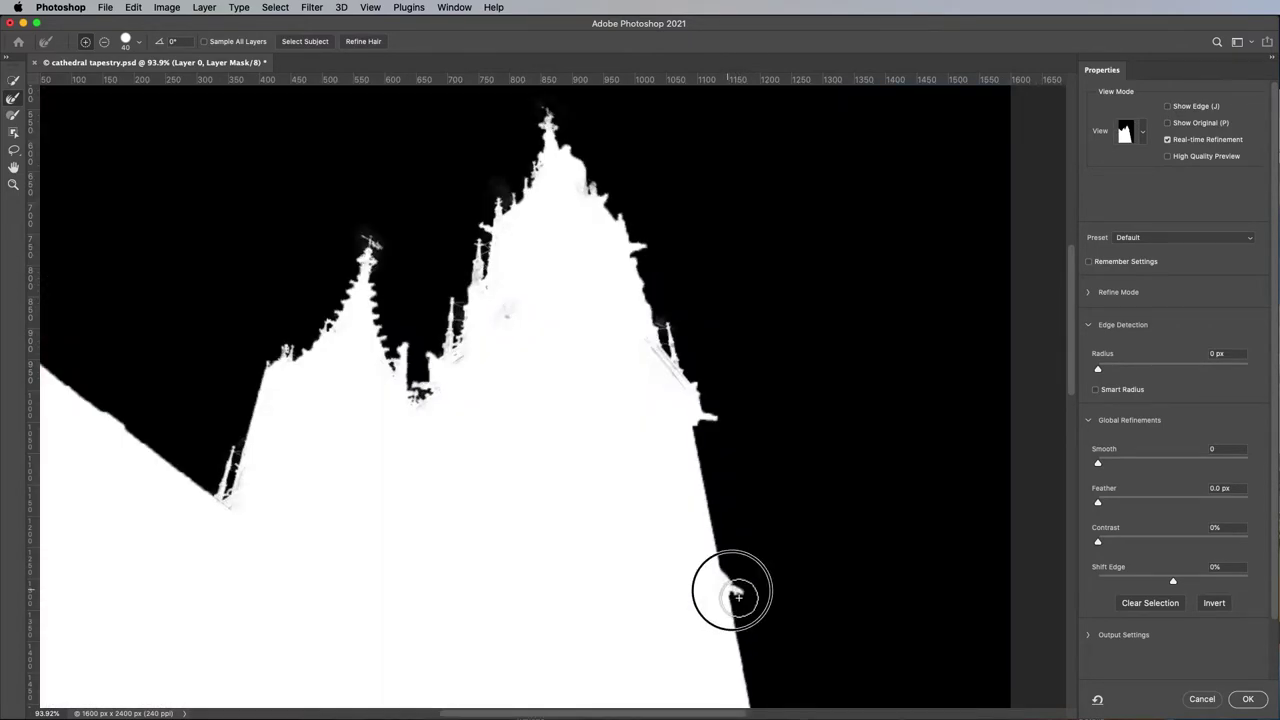
left_click_drag(702, 404, 642, 350)
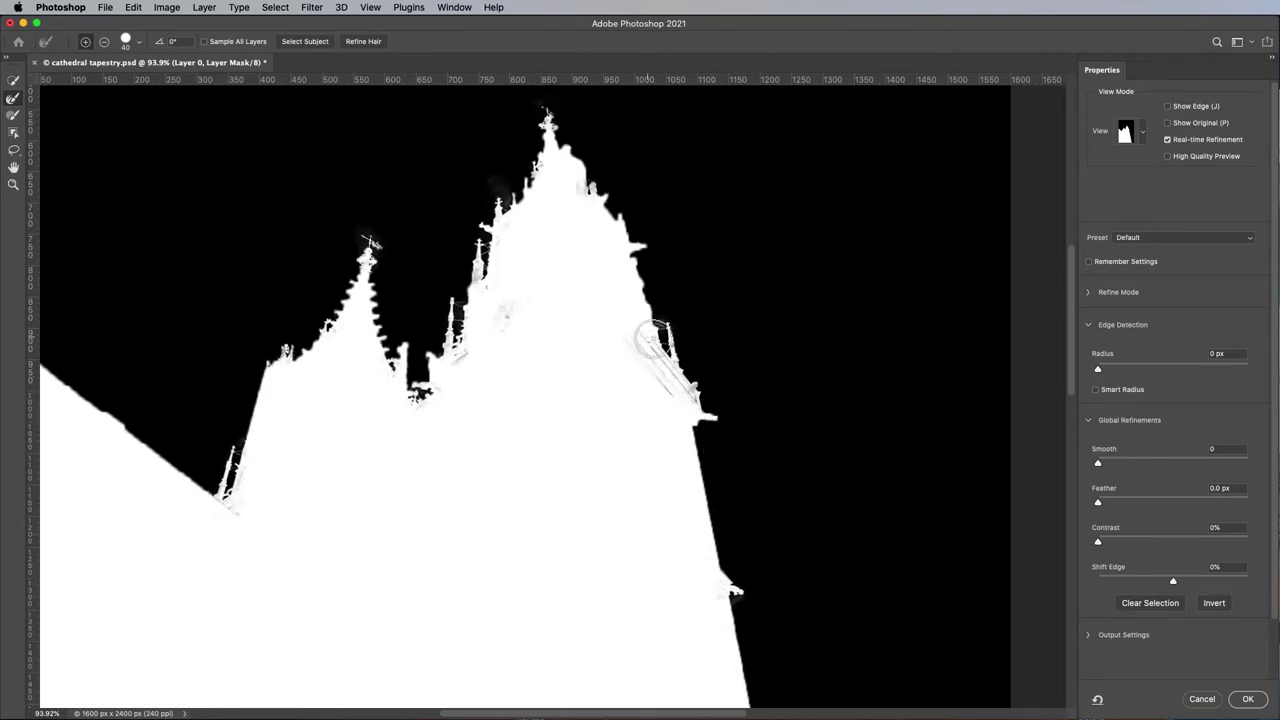
Refine the mask edge around the taller tower's spire base and the pinnacles on both upper slopes
mouse_move(590, 203)
left_mouse_down()
mouse_move(603, 171)
mouse_move(599, 207)
mouse_move(566, 162)
mouse_move(575, 138)
mouse_move(575, 160)
mouse_move(542, 177)
mouse_move(539, 209)
mouse_move(550, 125)
mouse_move(500, 234)
left_mouse_up()
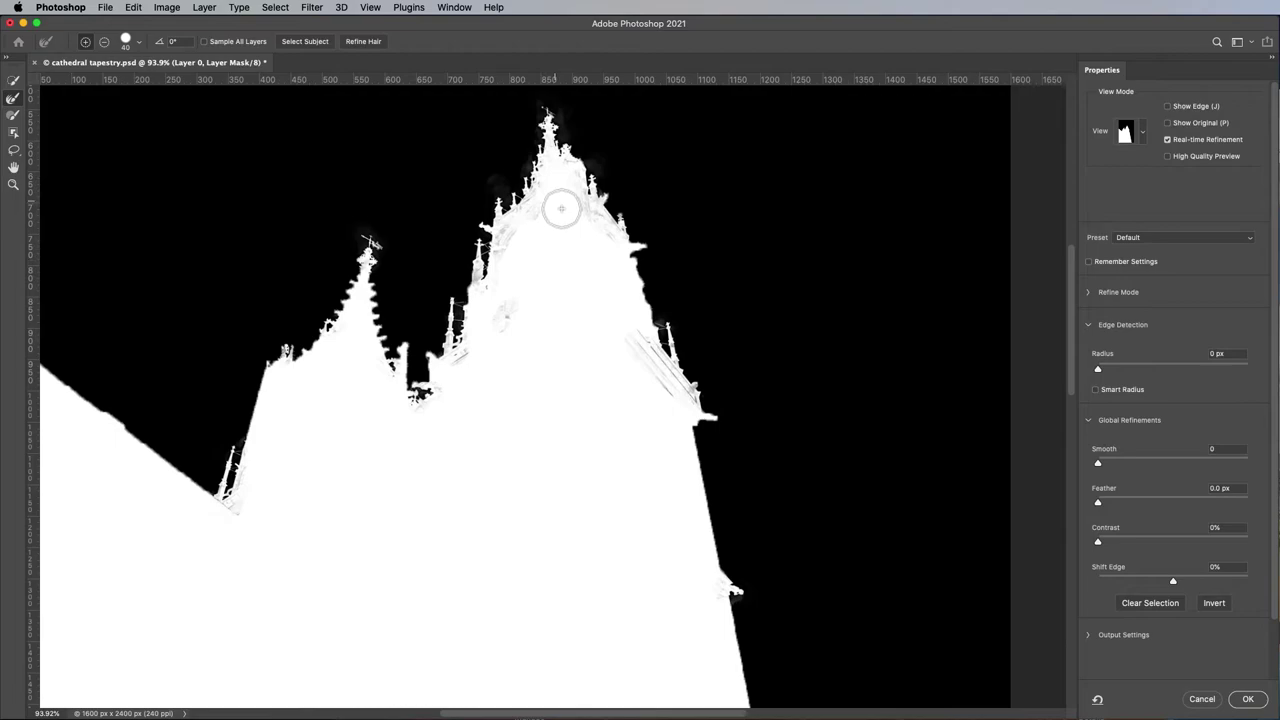
mouse_move(561, 208)
left_mouse_down()
mouse_move(529, 220)
mouse_move(537, 234)
mouse_move(586, 209)
mouse_move(610, 241)
left_mouse_up()
mouse_move(639, 368)
left_mouse_down()
mouse_move(670, 376)
mouse_move(672, 402)
mouse_move(611, 337)
mouse_move(688, 396)
left_mouse_up()
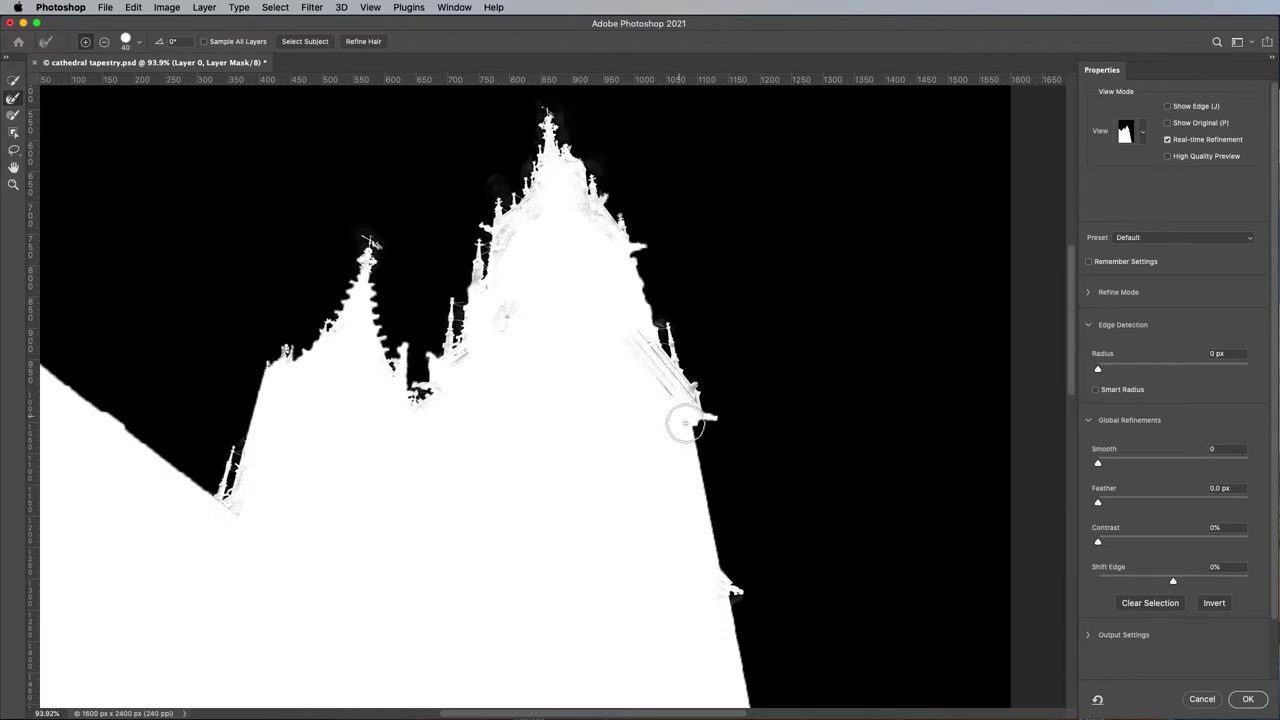
Using the Brush at size 15, paint the gray patches inside the taller tower and between the towers solid white
left_click(14, 117)
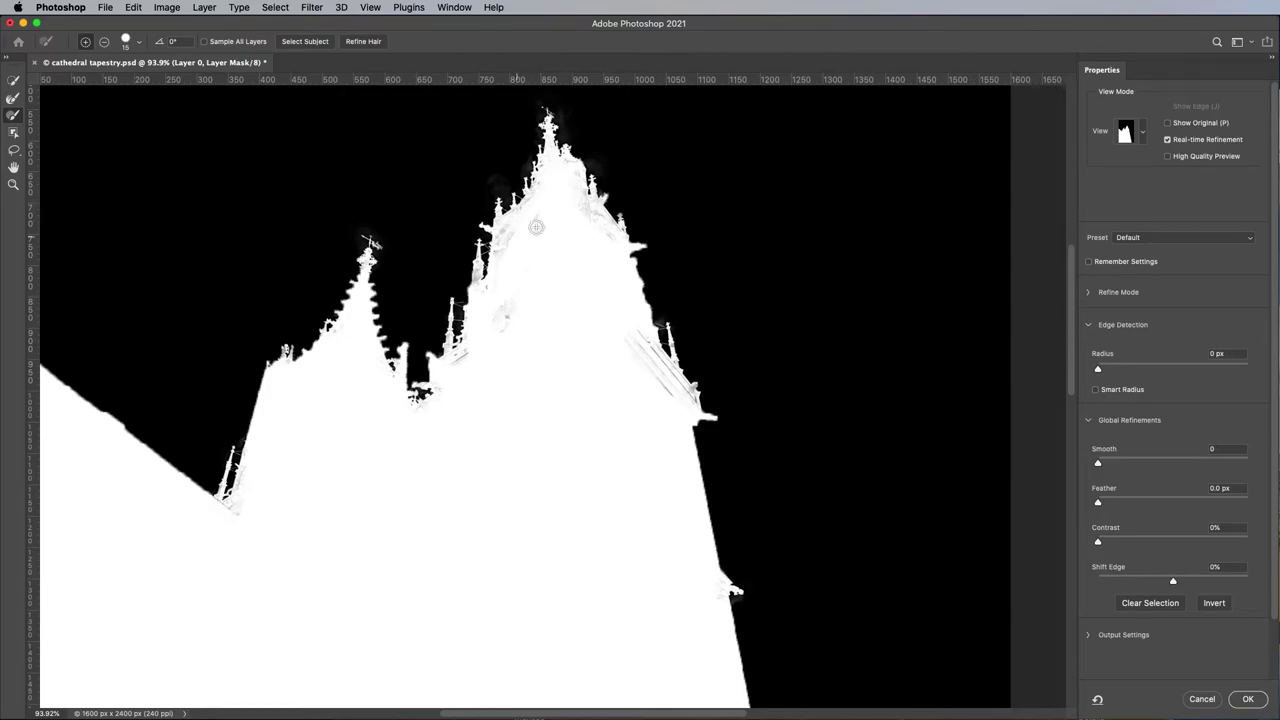
mouse_move(501, 258)
left_mouse_down()
mouse_move(500, 231)
mouse_move(497, 246)
mouse_move(544, 191)
mouse_move(577, 197)
mouse_move(602, 234)
mouse_move(566, 163)
left_mouse_up()
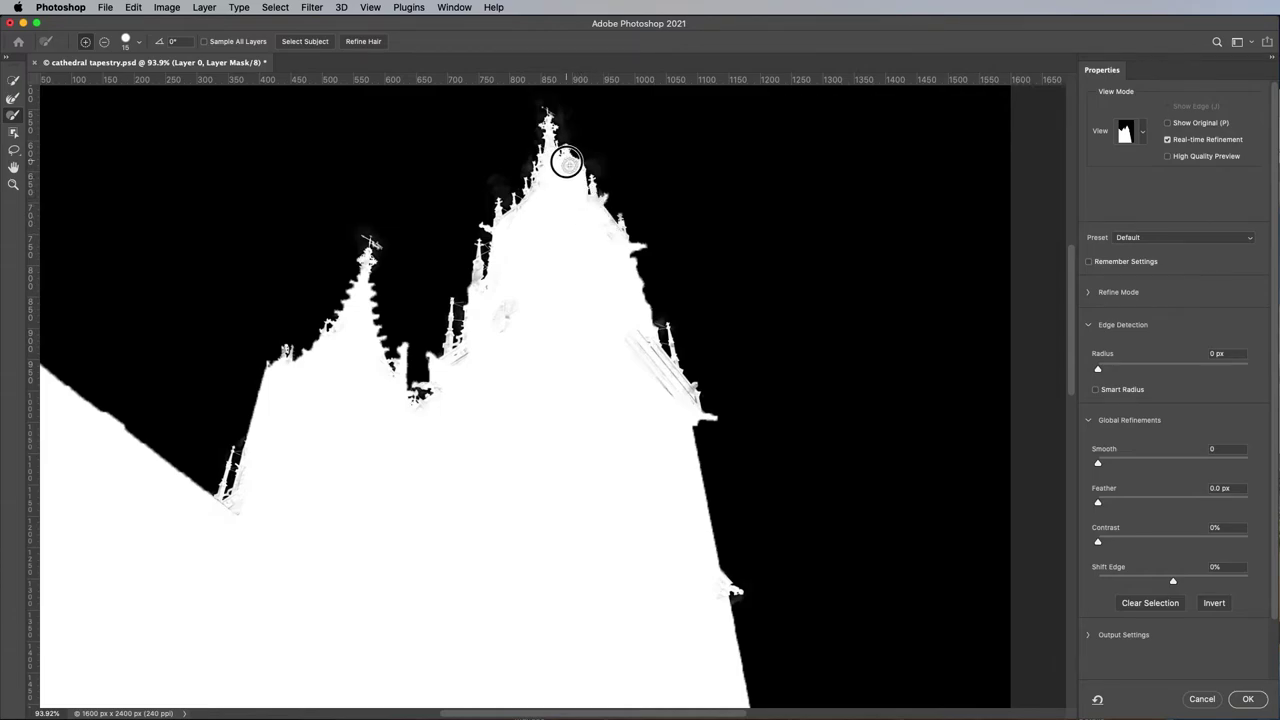
mouse_move(611, 259)
left_mouse_down()
mouse_move(624, 331)
mouse_move(669, 402)
mouse_move(636, 334)
mouse_move(683, 399)
mouse_move(643, 339)
mouse_move(660, 376)
left_mouse_up()
mouse_move(518, 304)
left_mouse_down()
mouse_move(500, 340)
mouse_move(509, 306)
mouse_move(451, 366)
mouse_move(460, 358)
left_mouse_up()
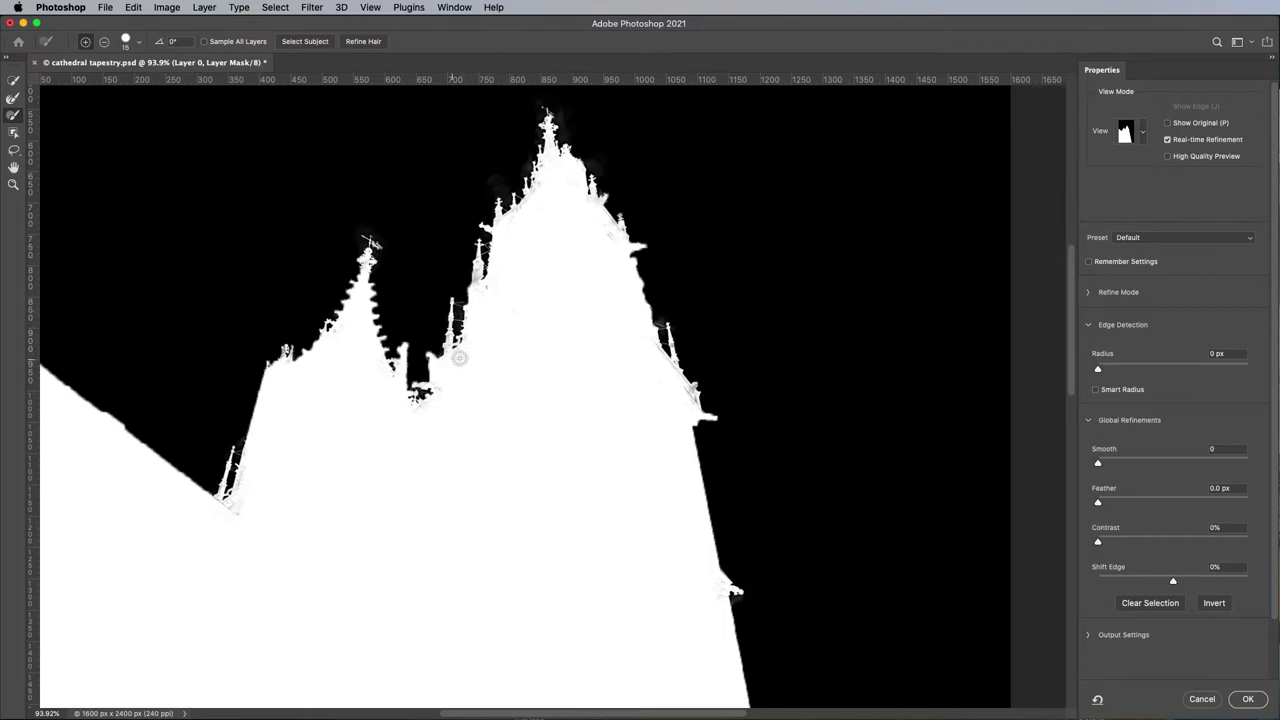
mouse_move(485, 292)
left_mouse_down()
mouse_move(477, 300)
mouse_move(518, 296)
left_mouse_up()
mouse_move(446, 386)
left_mouse_down()
mouse_move(405, 422)
mouse_move(440, 400)
left_mouse_up()
Fill the gray body and narrow tip of the taller tower's cross-topped pinnacle with white, using brush sizes 10 and 7
left_click(13, 185)
left_click_drag(484, 285, 605, 437)
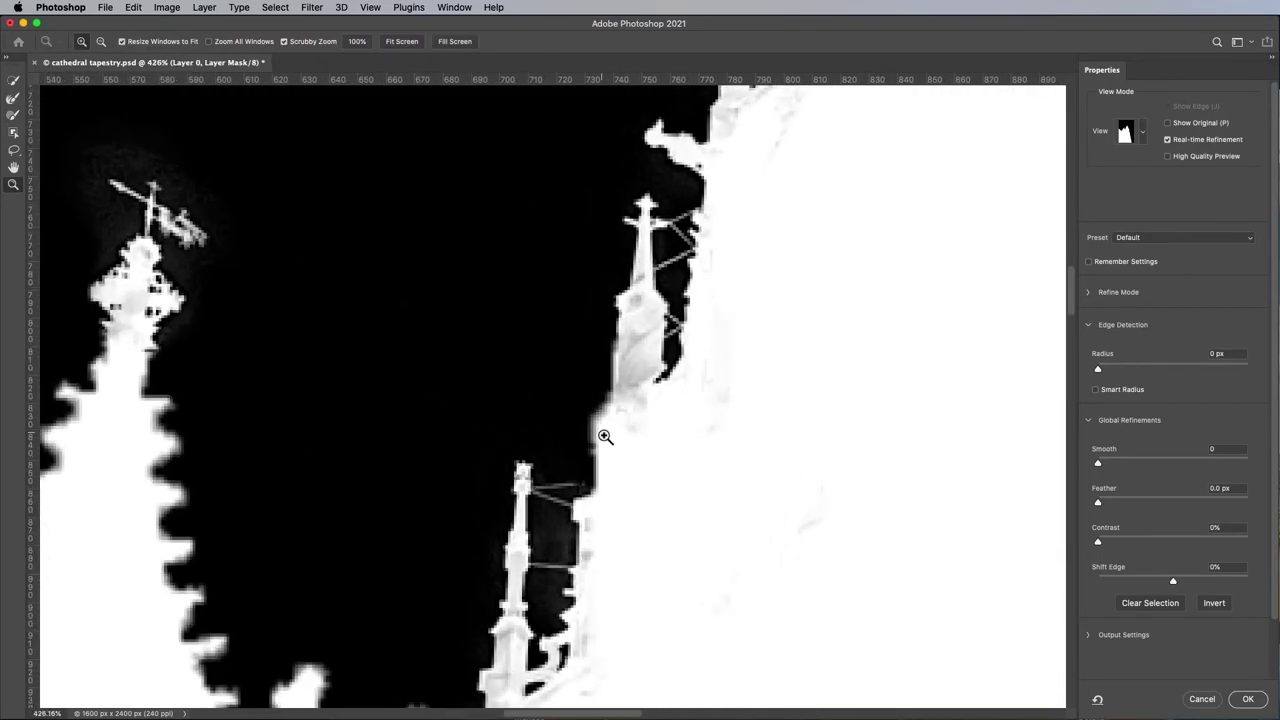
left_click(629, 435)
left_click(631, 437)
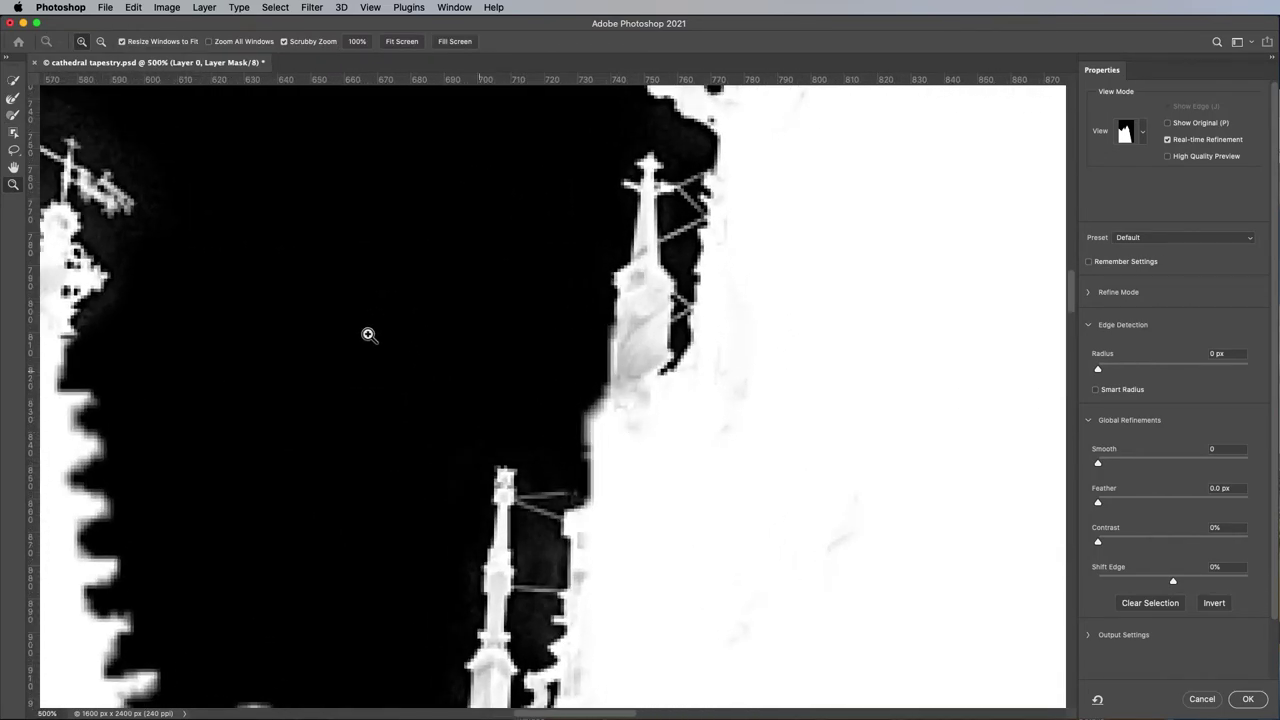
left_click(13, 118)
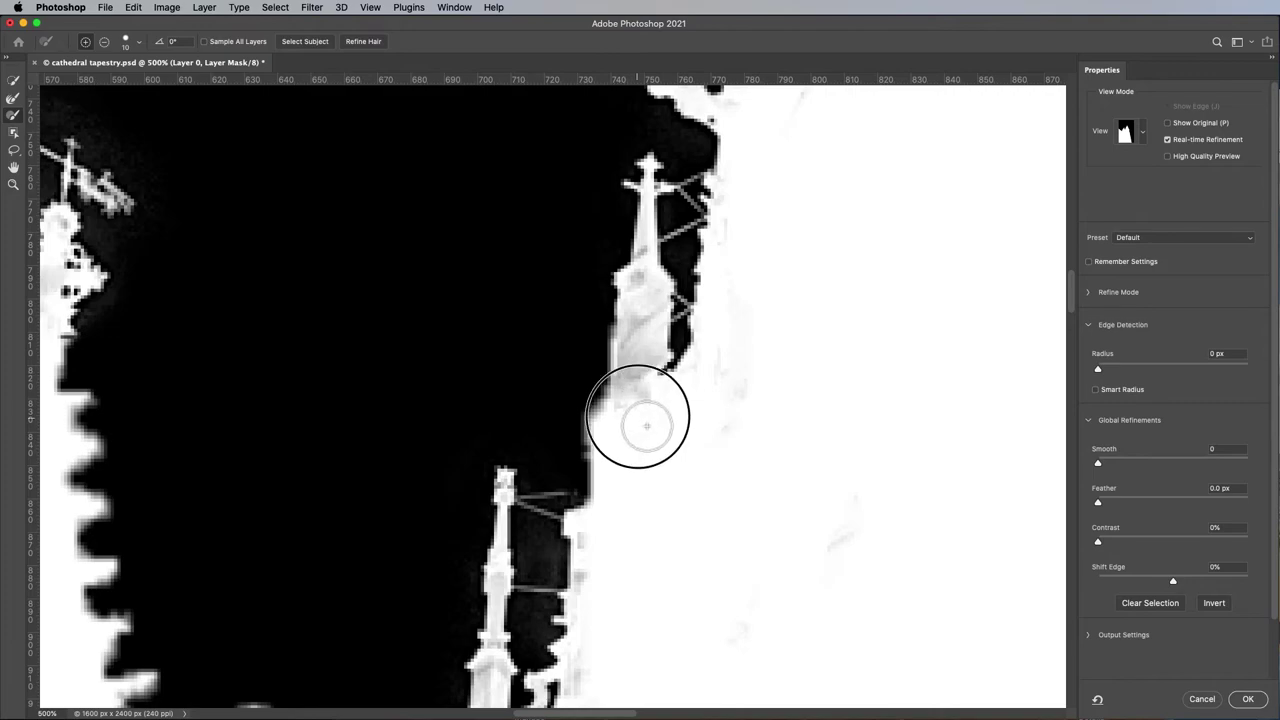
mouse_move(645, 348)
left_mouse_down()
mouse_move(651, 314)
mouse_move(656, 378)
mouse_move(654, 249)
mouse_move(660, 298)
mouse_move(629, 483)
mouse_move(634, 514)
mouse_move(657, 514)
mouse_move(651, 551)
mouse_move(601, 605)
mouse_move(596, 546)
mouse_move(588, 653)
left_mouse_up()
key("[")
left_click(645, 246)
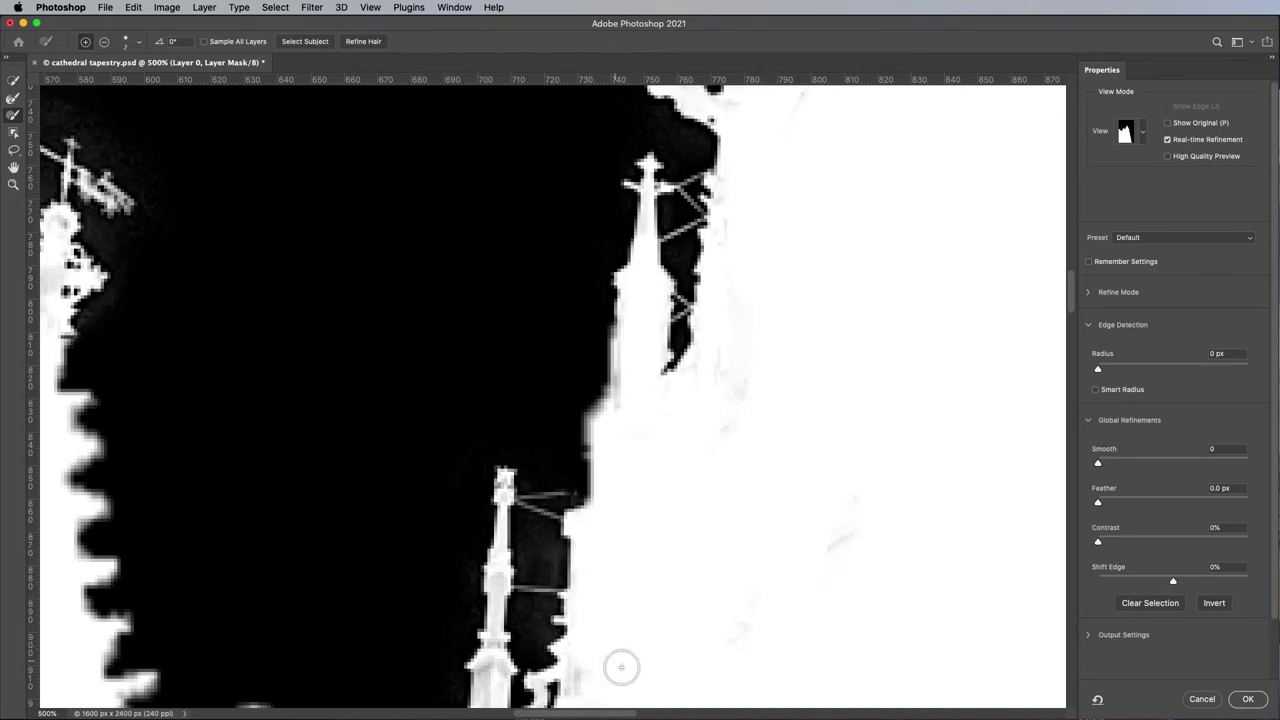
Examine the mask's pinnacles and tower edges at 200% and 500% magnification
key("z")
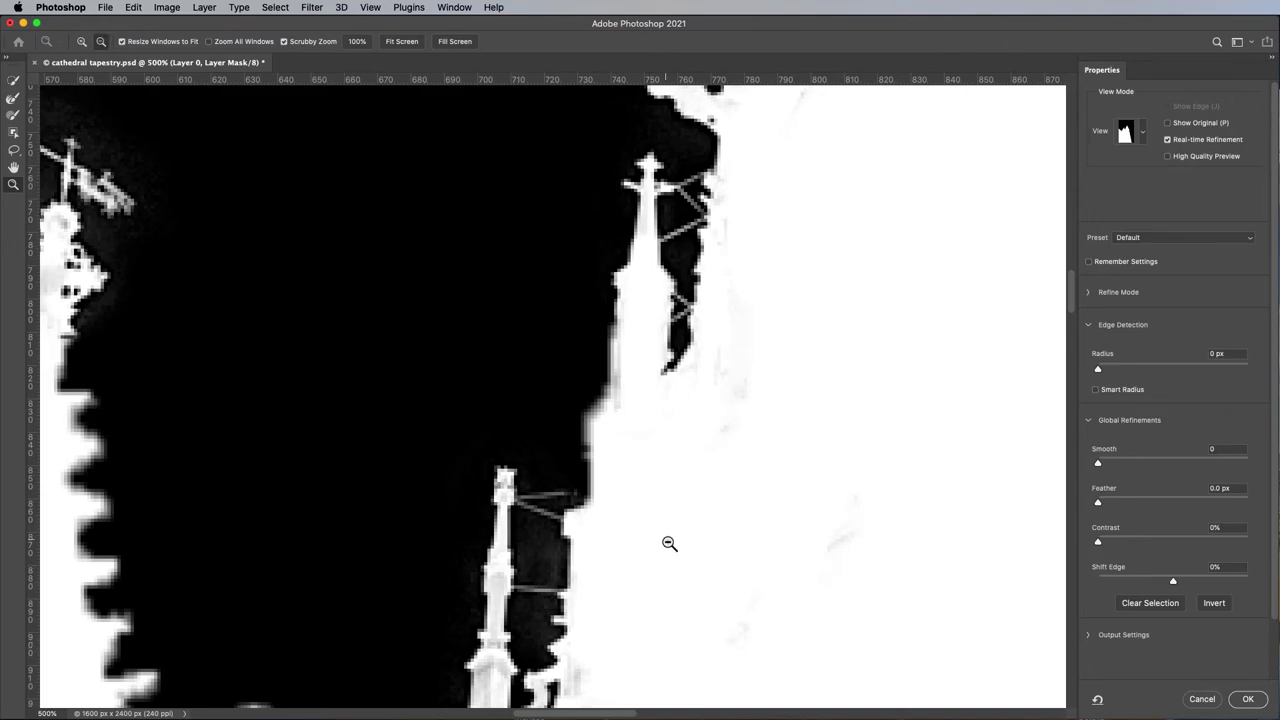
left_click(669, 543, "alt")
left_click(669, 543, "alt")
left_click(669, 543, "alt")
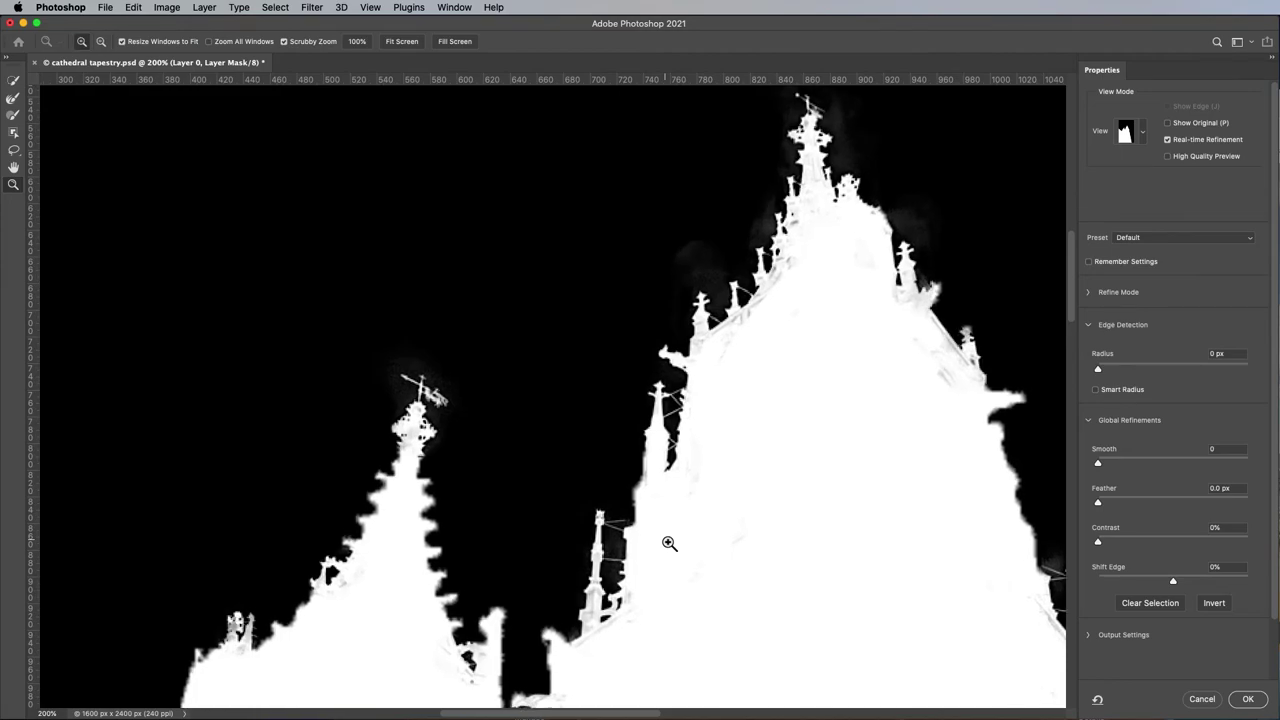
left_click(669, 543)
left_click(669, 543)
left_click(669, 543)
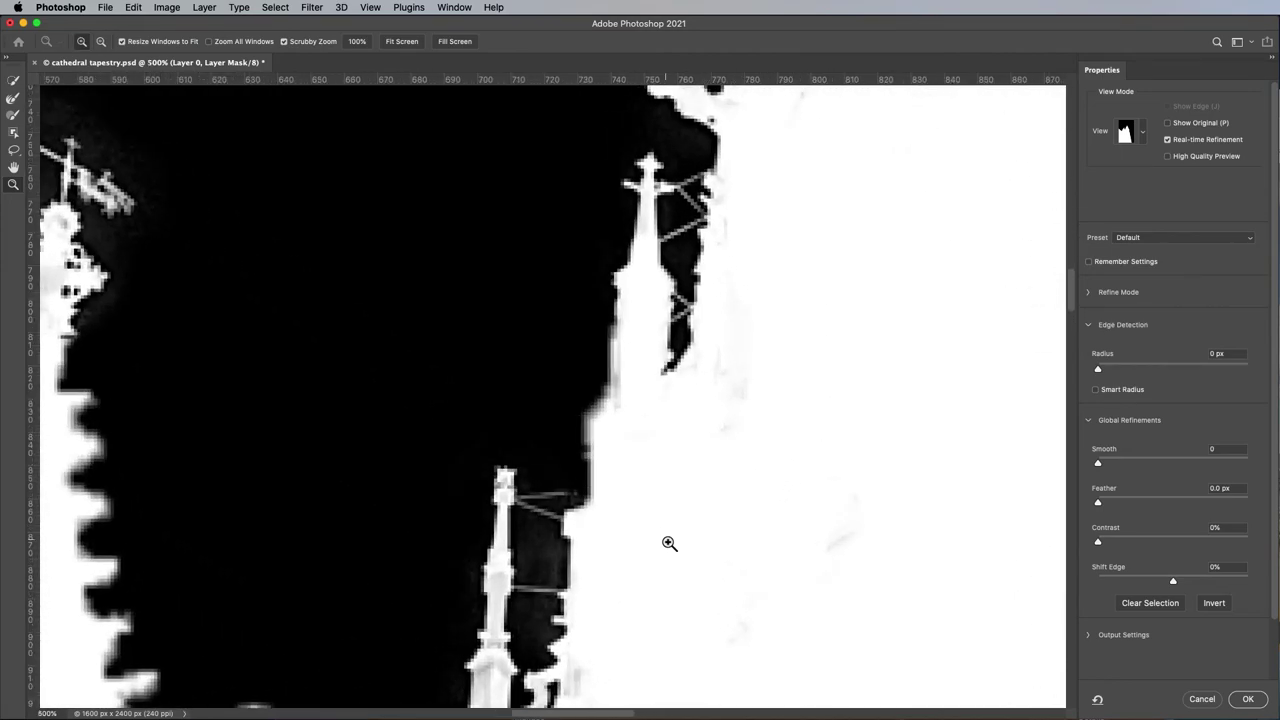
left_click(669, 543, "alt")
left_click(669, 543, "alt")
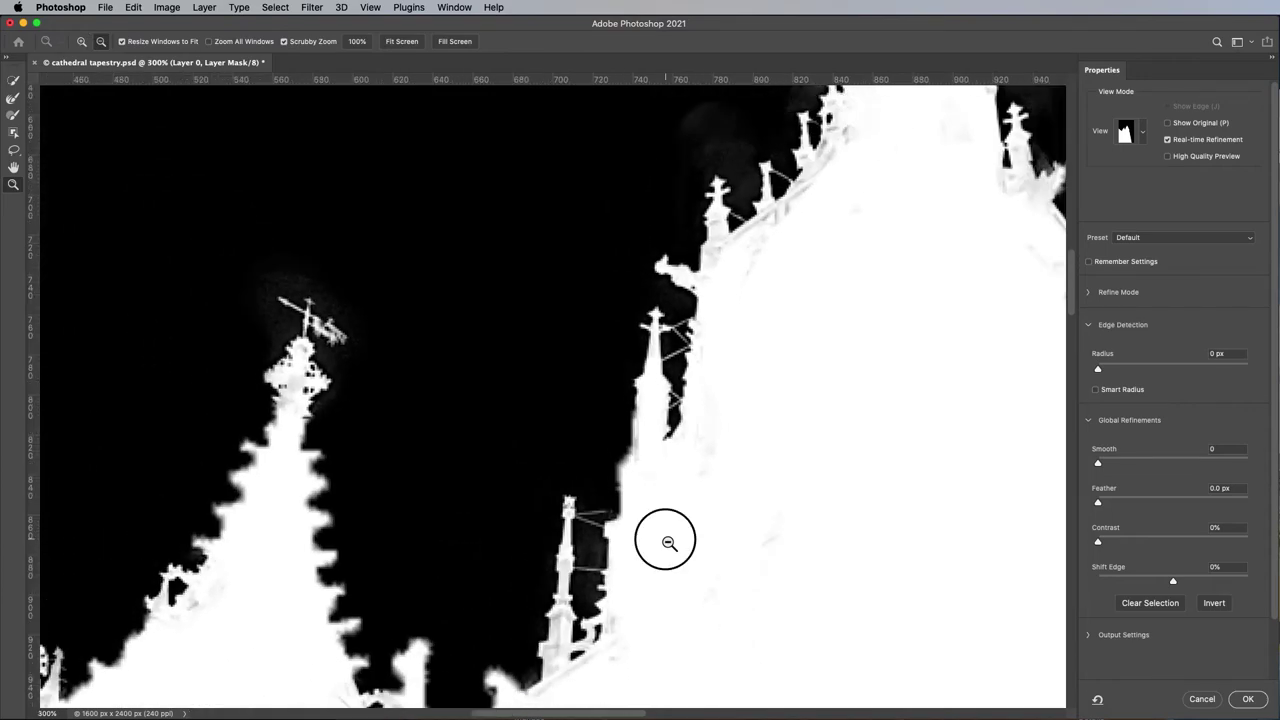
left_click(669, 543, "alt")
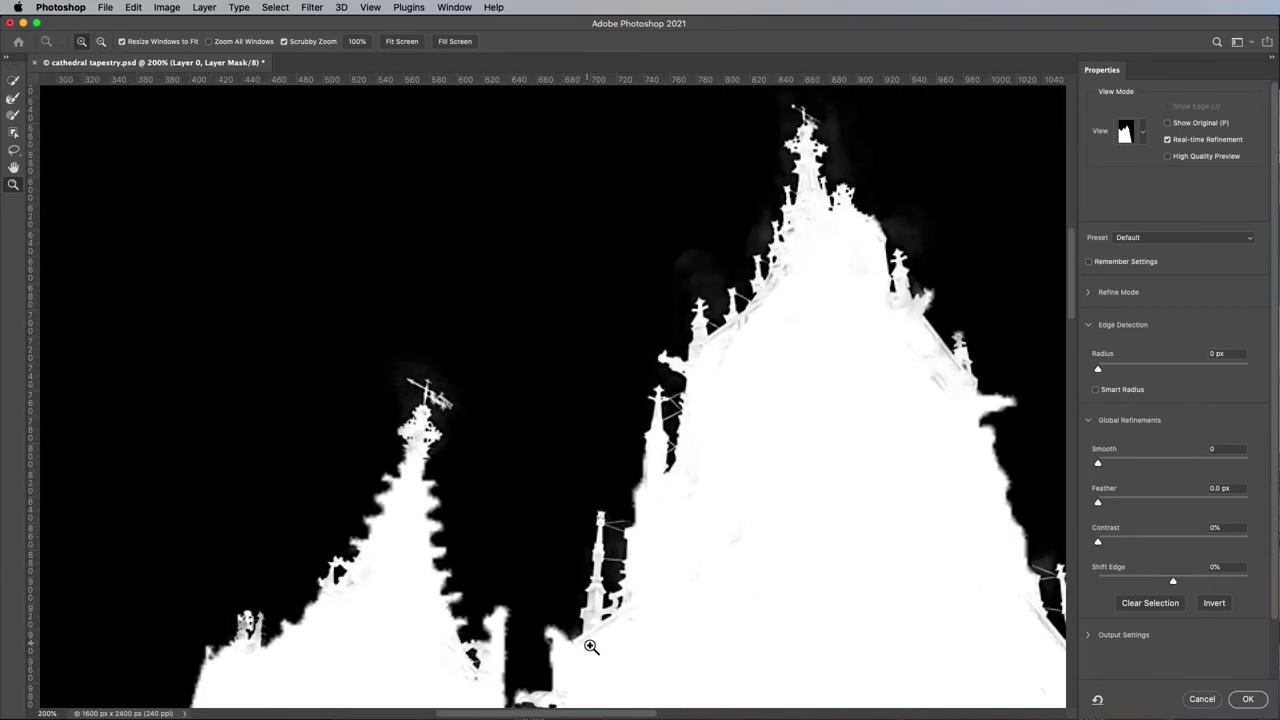
Paint the lower thin pinnacle and its base beside the taller tower solid white, using brush sizes 7 and 3
key("b")
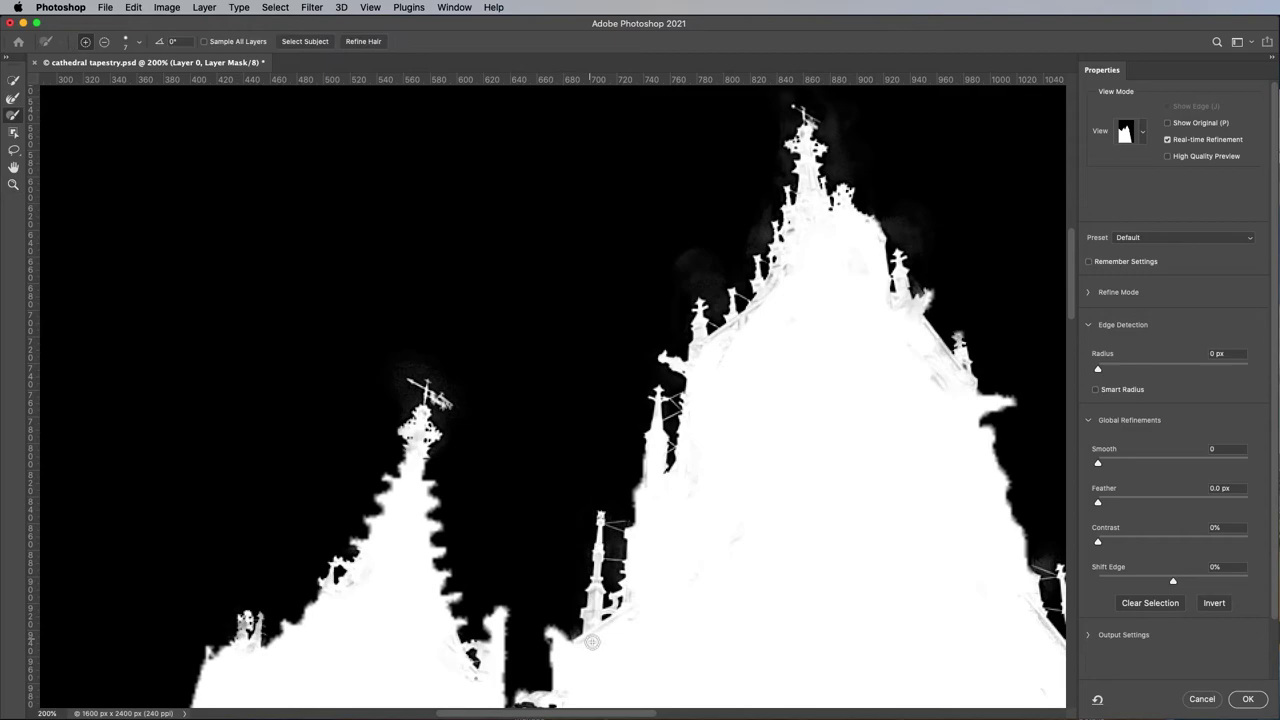
left_click_drag(592, 642, 597, 600)
key("z")
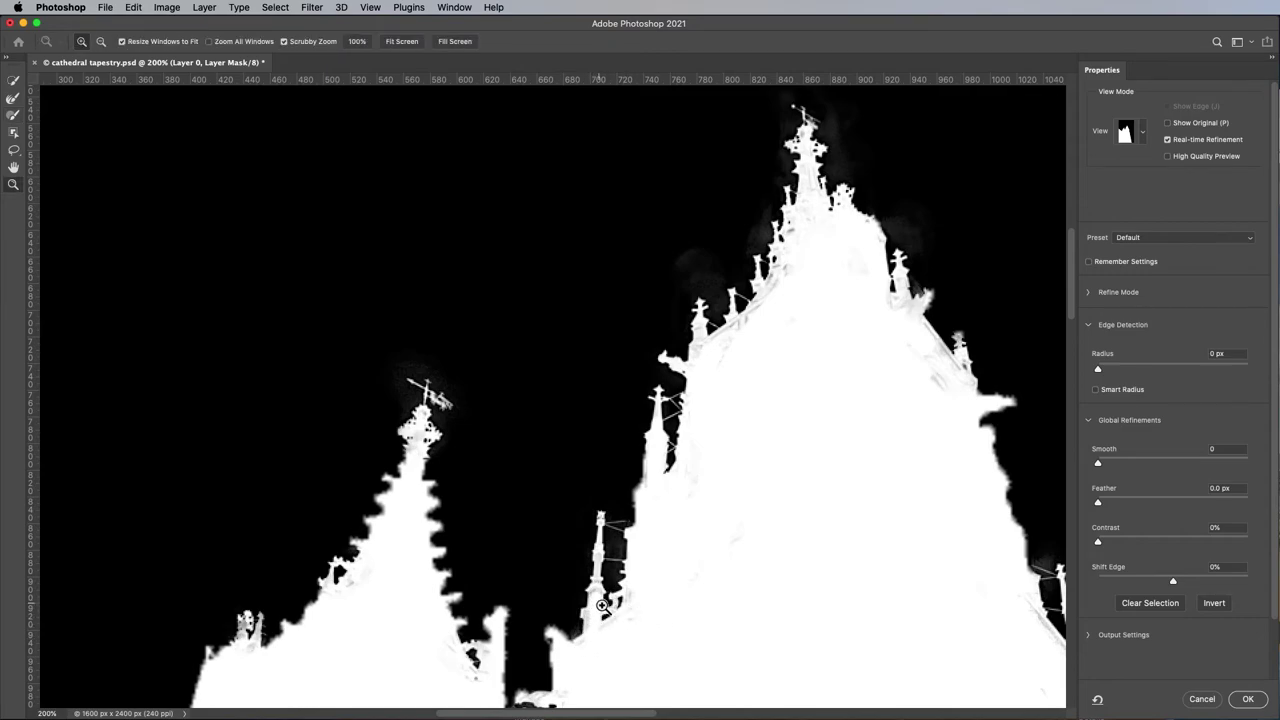
left_click(602, 605)
key("b")
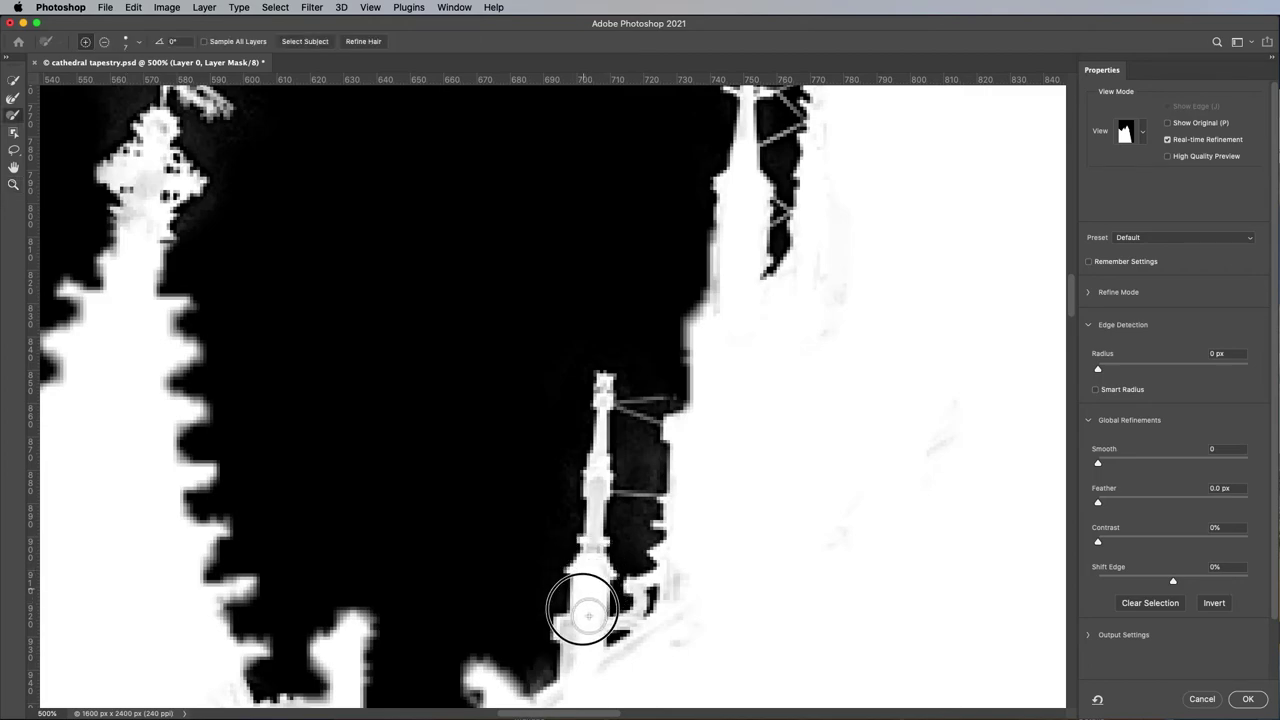
left_click_drag(580, 603, 815, 418)
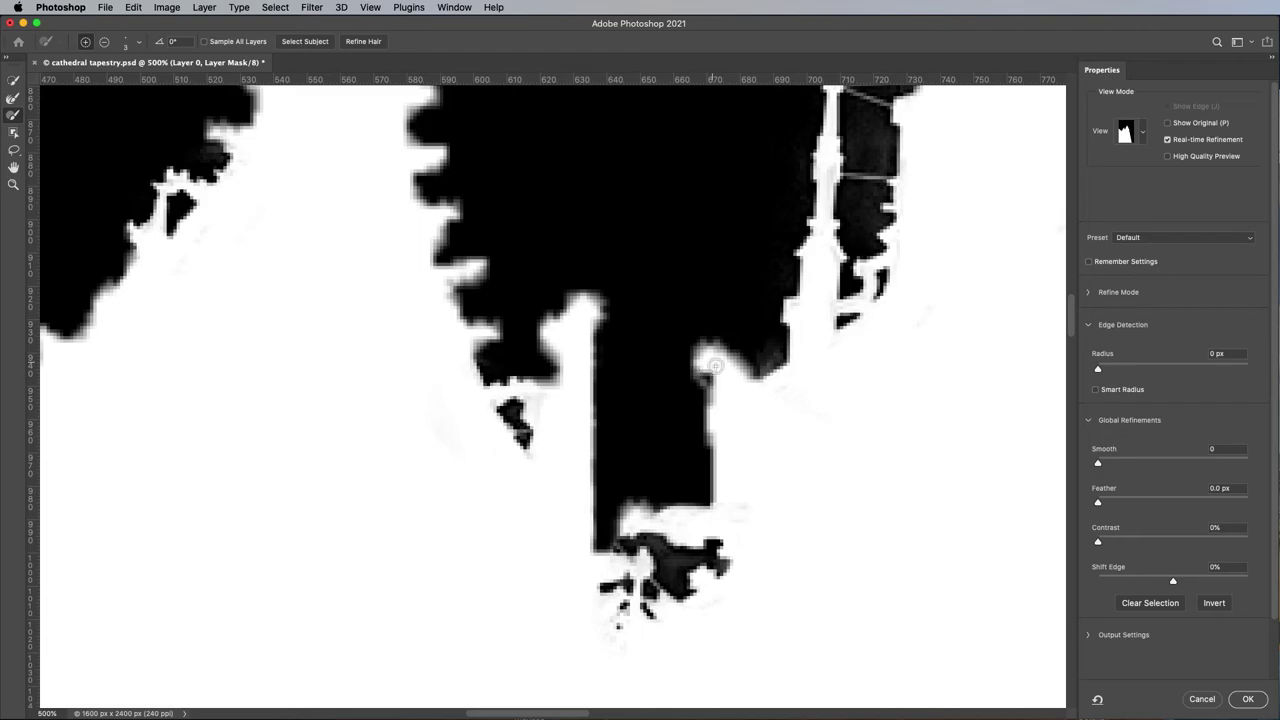
key("alt")
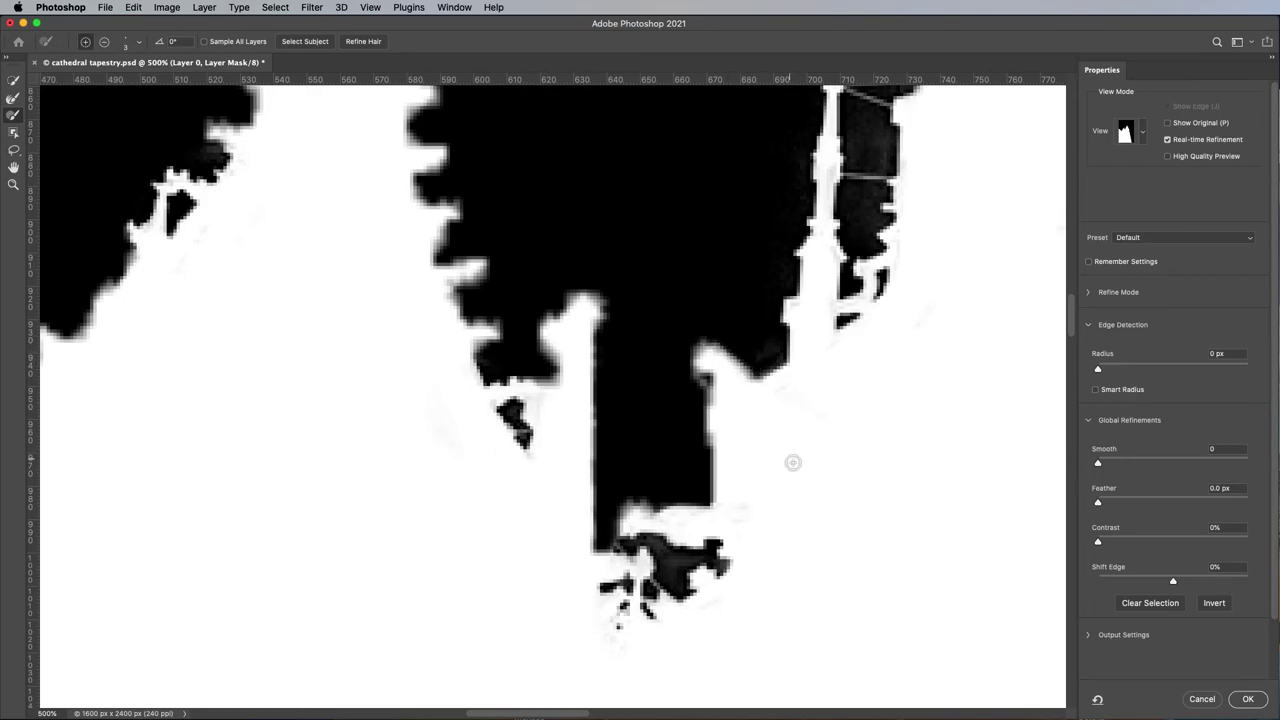
Enlarge the brush to 5 and paint white over the gray streaks below the pinnacles on the taller tower's sloping edge
left_click_drag(886, 457, 742, 516)
left_click_drag(882, 219, 669, 616)
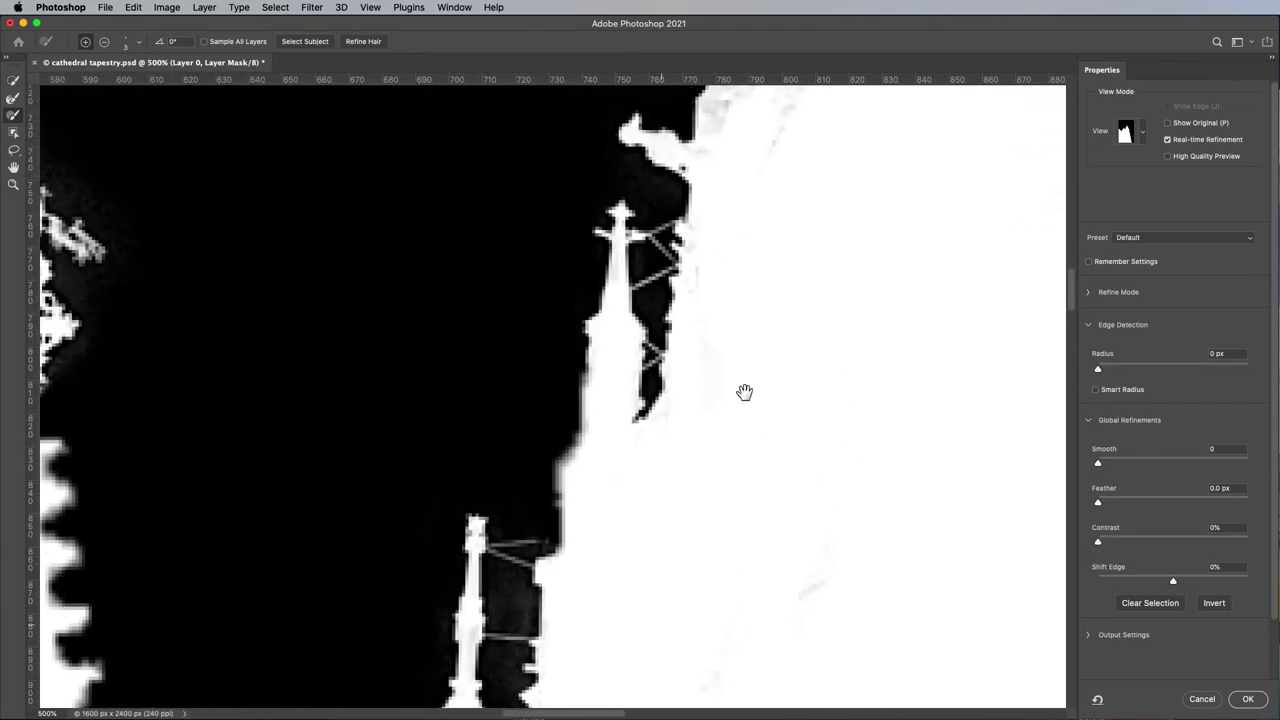
mouse_move(745, 391)
left_mouse_down()
mouse_move(757, 346)
mouse_move(729, 440)
mouse_move(740, 517)
left_mouse_up()
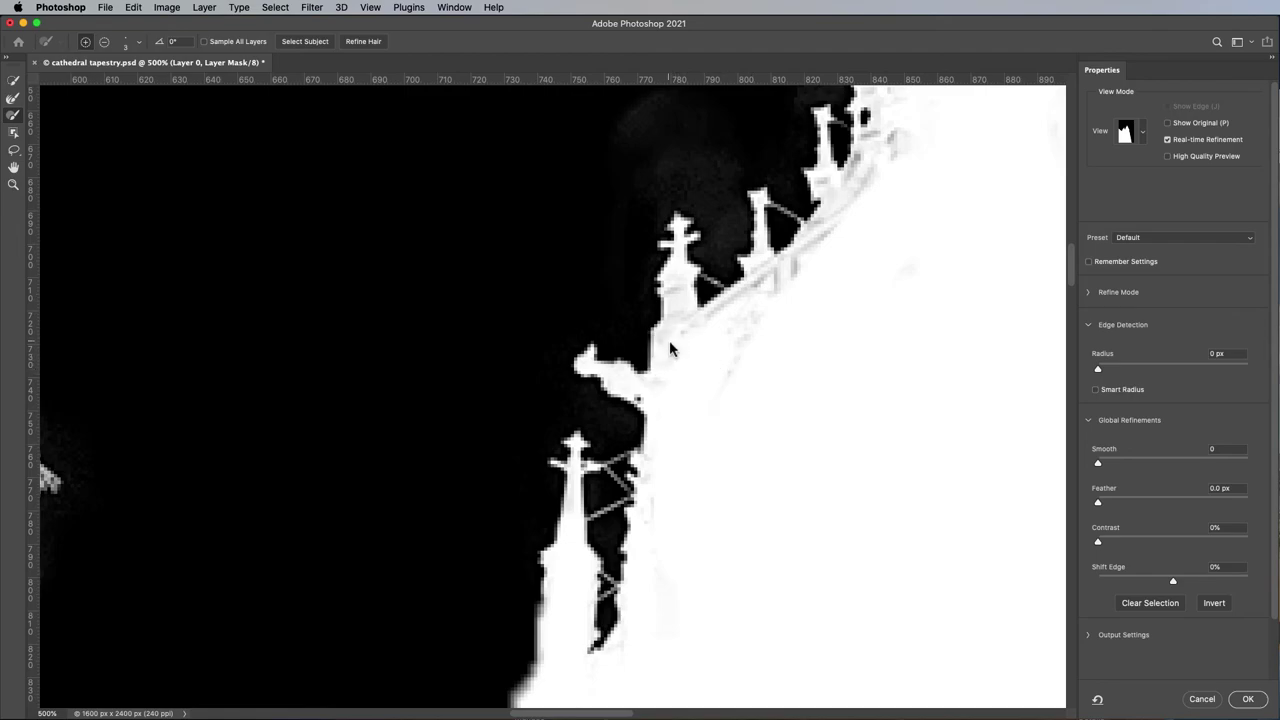
key("bracketright")
key("bracketright")
mouse_move(683, 343)
left_mouse_down()
mouse_move(782, 286)
mouse_move(858, 216)
mouse_move(765, 291)
mouse_move(717, 470)
mouse_move(786, 334)
left_mouse_up()
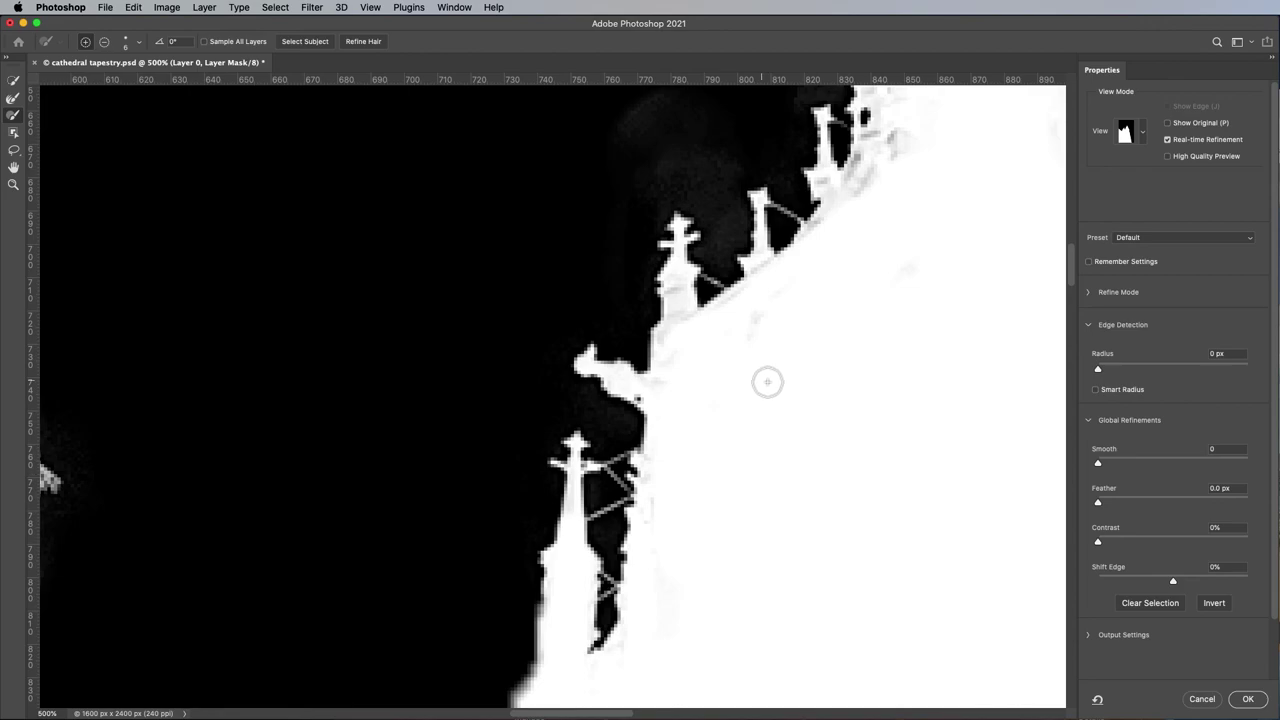
Examine the gargoyle and neighbouring pinnacles on the taller tower at 800% magnification
key("alt")
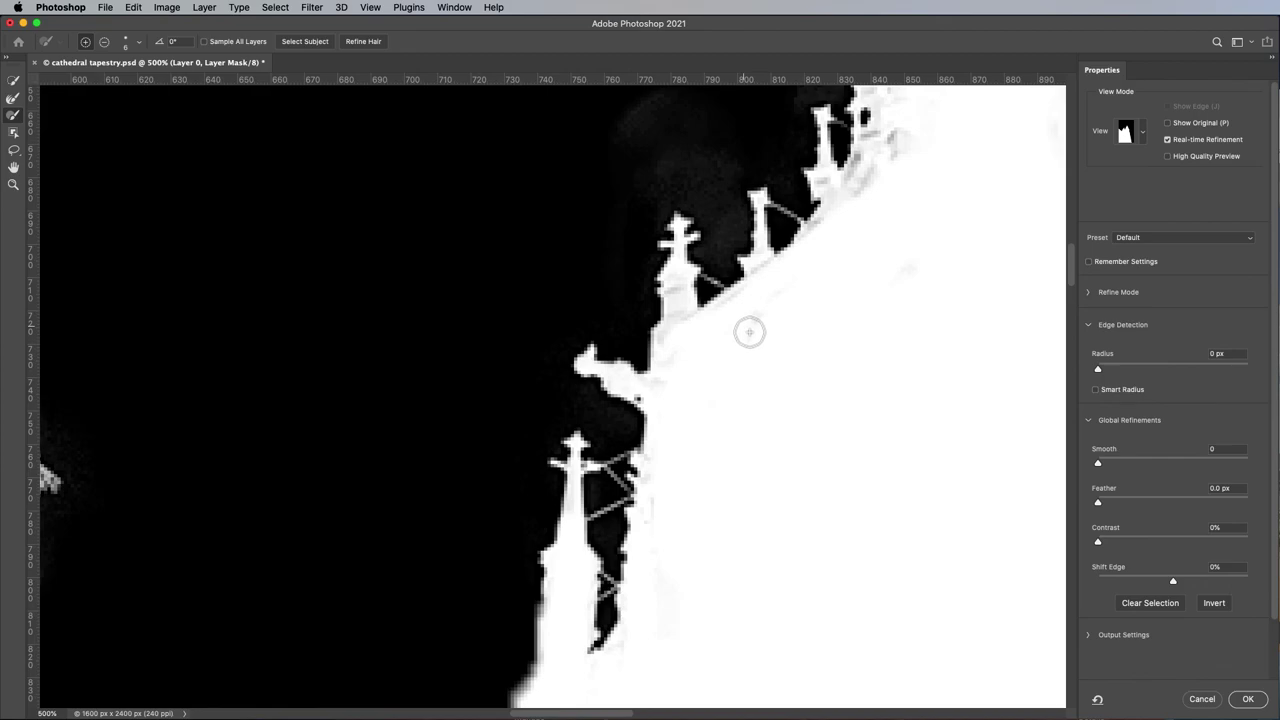
key("z")
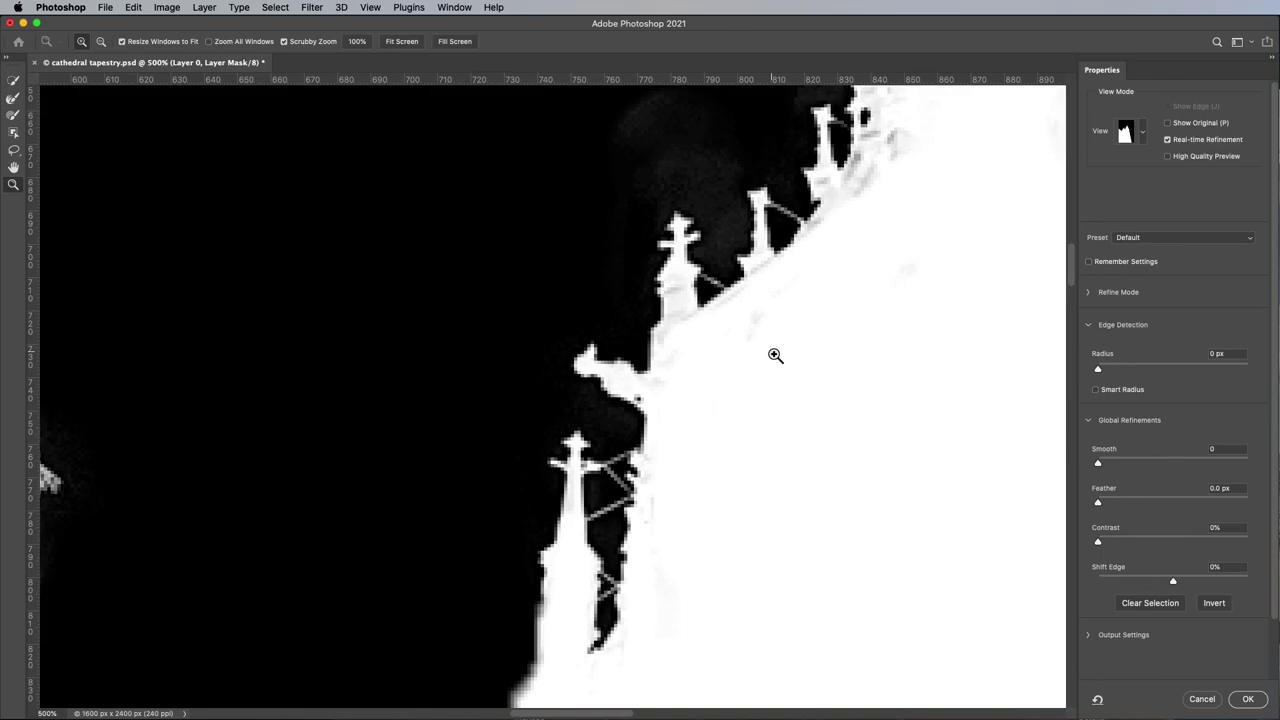
key("super+space")
left_click(775, 355)
left_click(775, 355)
left_click(775, 355)
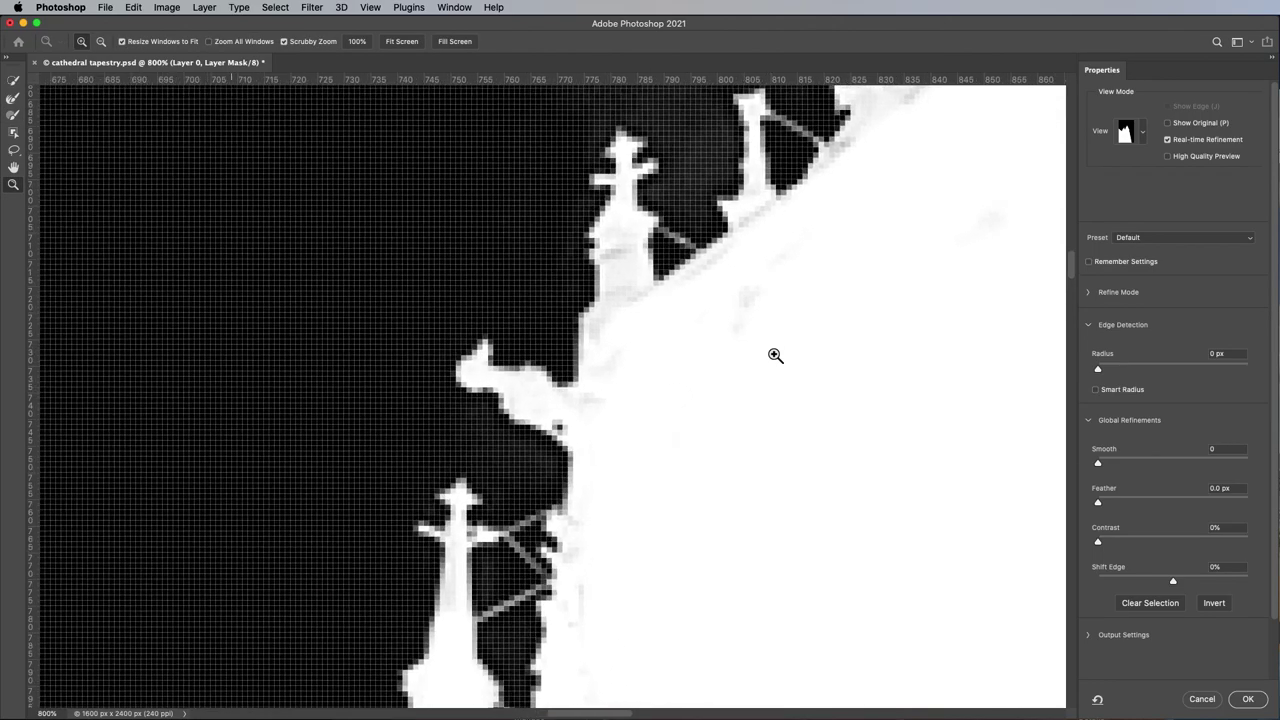
left_click(775, 355, "alt")
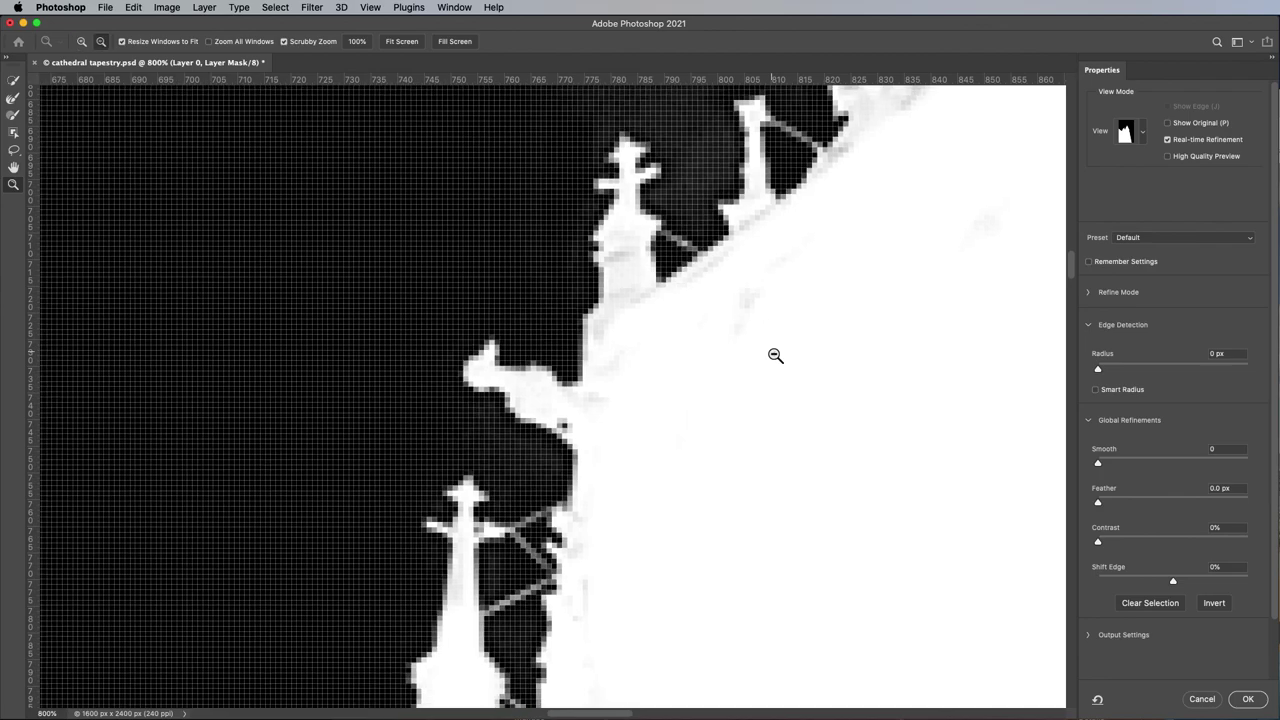